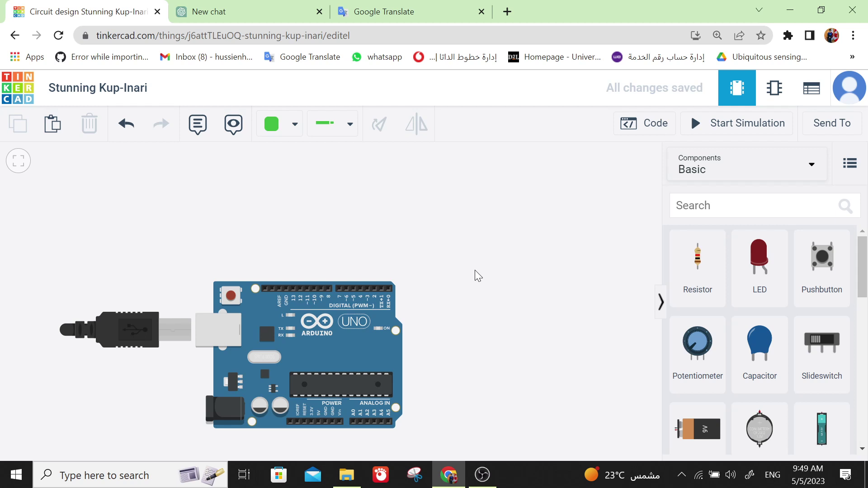
# Search the components for "pir s" and place a PIR Sensor above the Arduino Uno board.
pyautogui.click(728, 206)
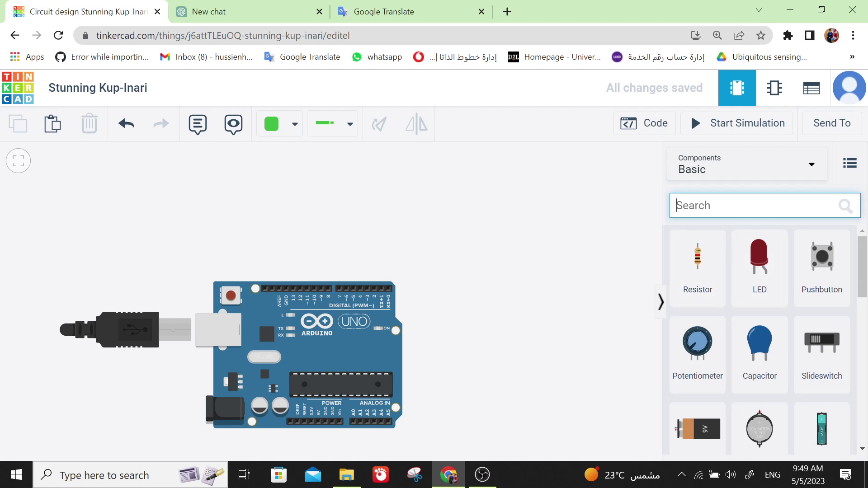
pyautogui.write('po')
pyautogui.press('BackSpace')
pyautogui.write('i')
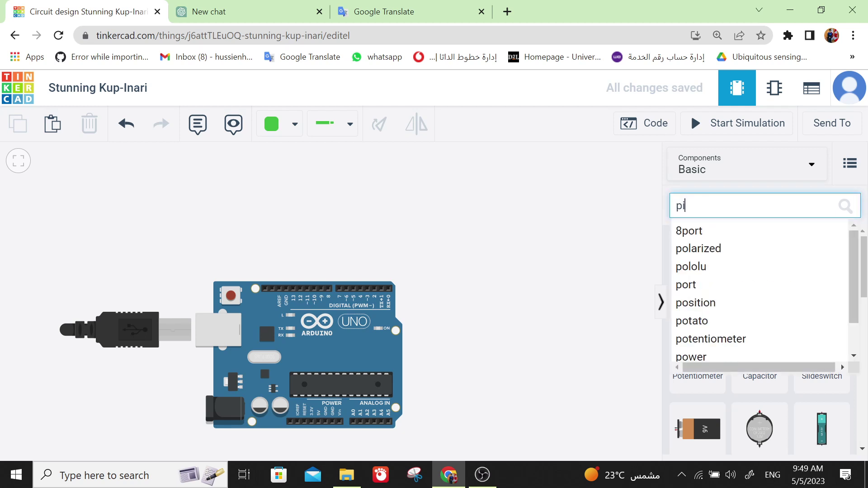
pyautogui.write('r s')
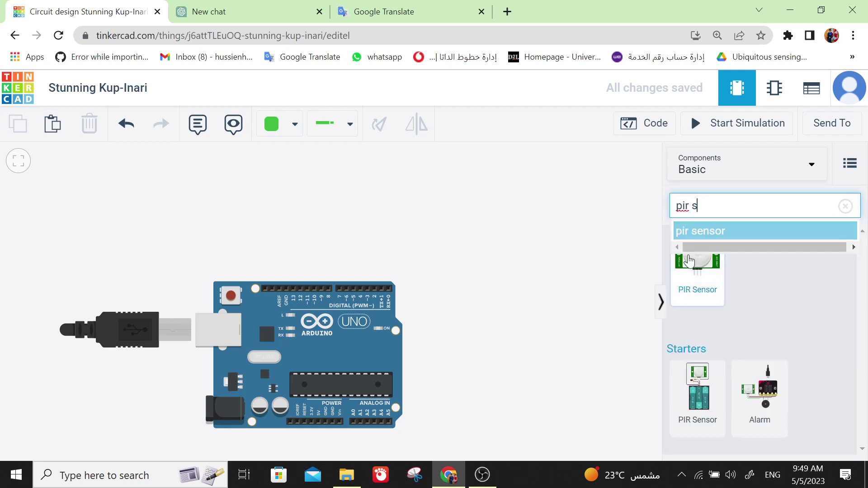
pyautogui.moveTo(690, 270)
pyautogui.moveTo(689, 270); pyautogui.dragTo(319, 204)
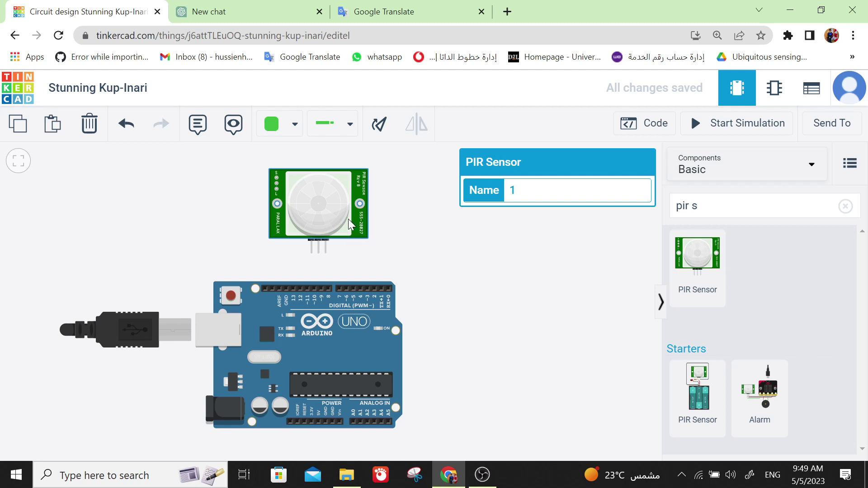
# Switch to ChatGPT, ask "what is pir sensor" and read the definition of how the sensor detects motion.
pyautogui.click(281, 7)
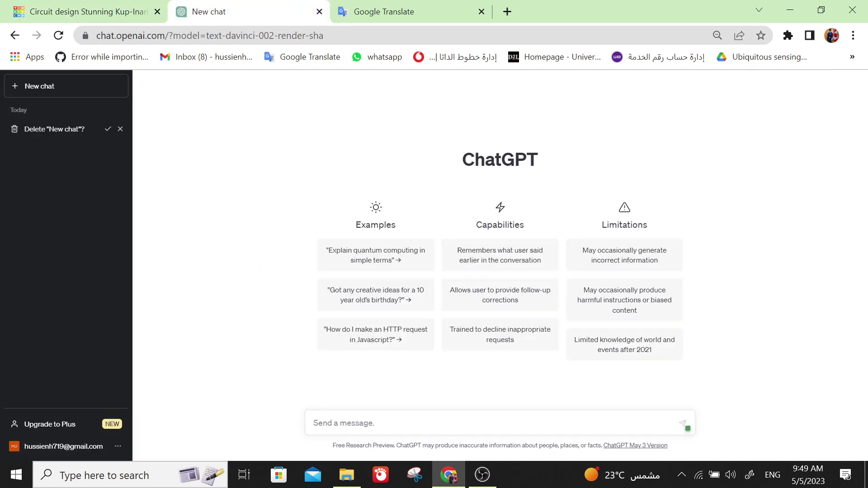
pyautogui.write('what is po')
pyautogui.press('BackSpace')
pyautogui.write('ir sensor')
pyautogui.press('Return')
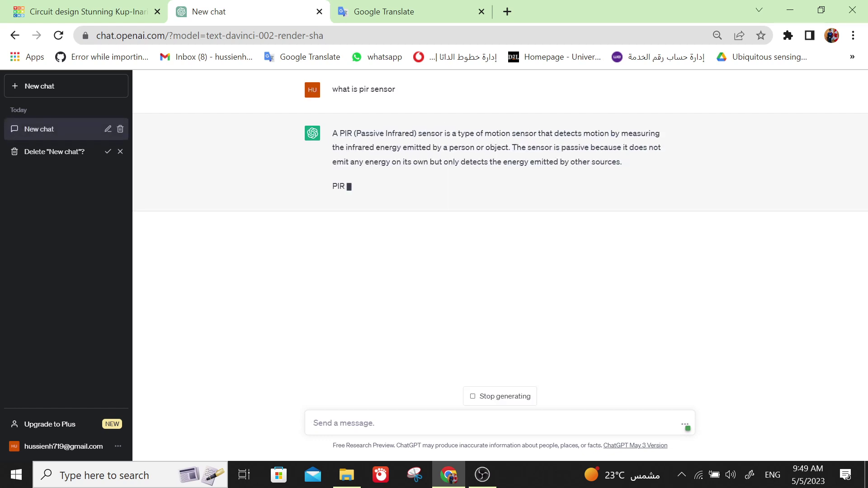
pyautogui.moveTo(485, 133); pyautogui.dragTo(582, 134)
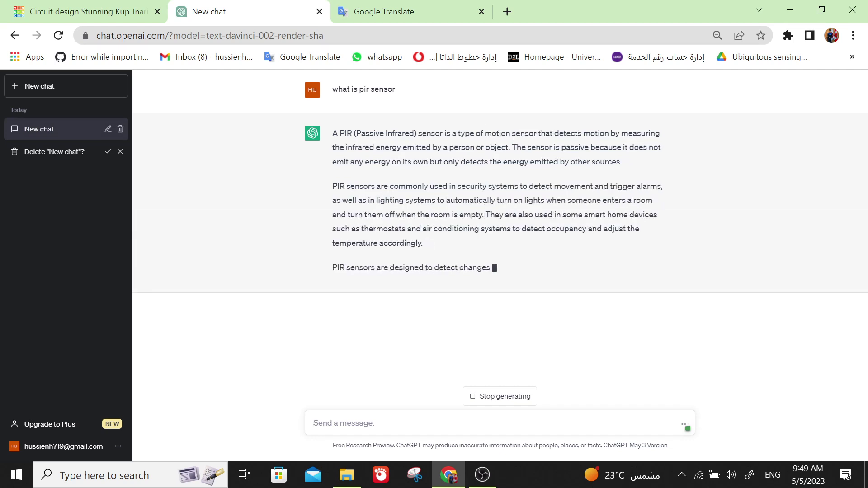
pyautogui.moveTo(346, 147); pyautogui.dragTo(509, 148)
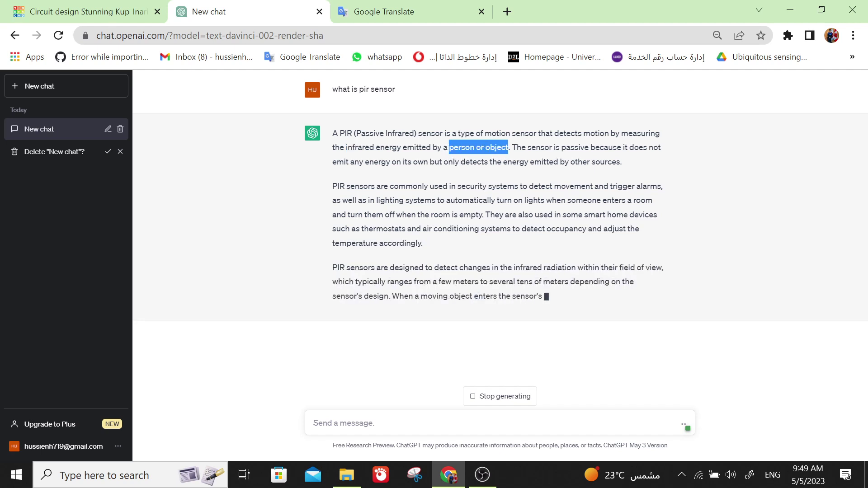
pyautogui.click(371, 160)
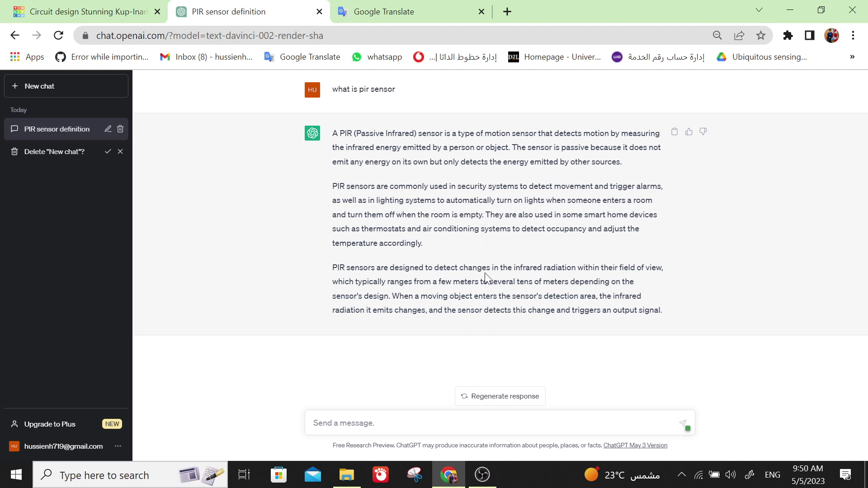
# Return to the Tinkercad circuit, search the components for photoresistor and place one to the right of the Arduino board.
pyautogui.click(99, 5)
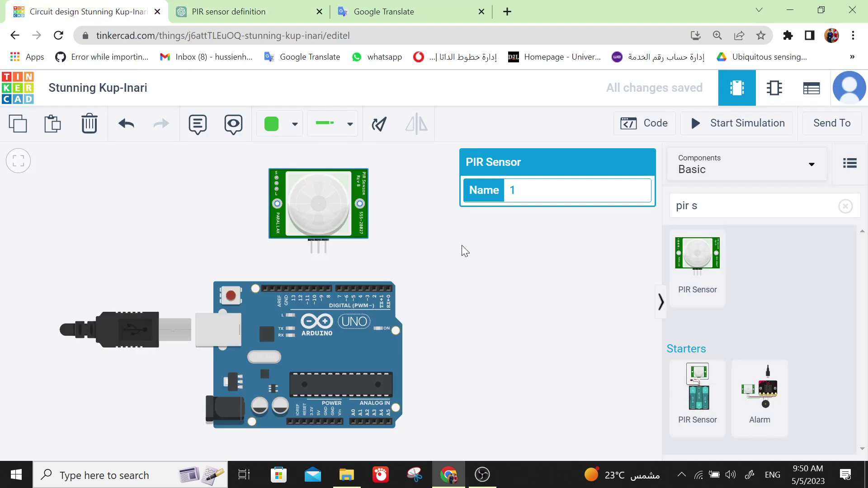
pyautogui.moveTo(699, 206); pyautogui.dragTo(675, 206)
pyautogui.press('BackSpace')
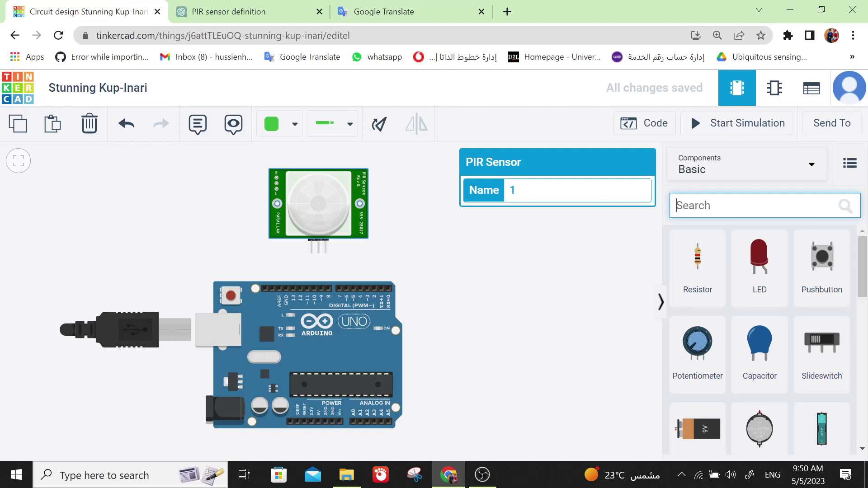
pyautogui.write('phot')
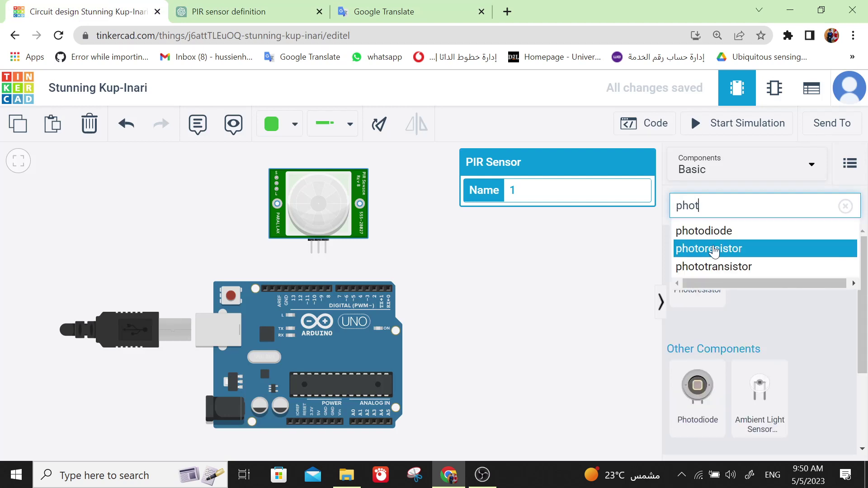
pyautogui.click(709, 249)
pyautogui.moveTo(701, 274); pyautogui.dragTo(566, 406)
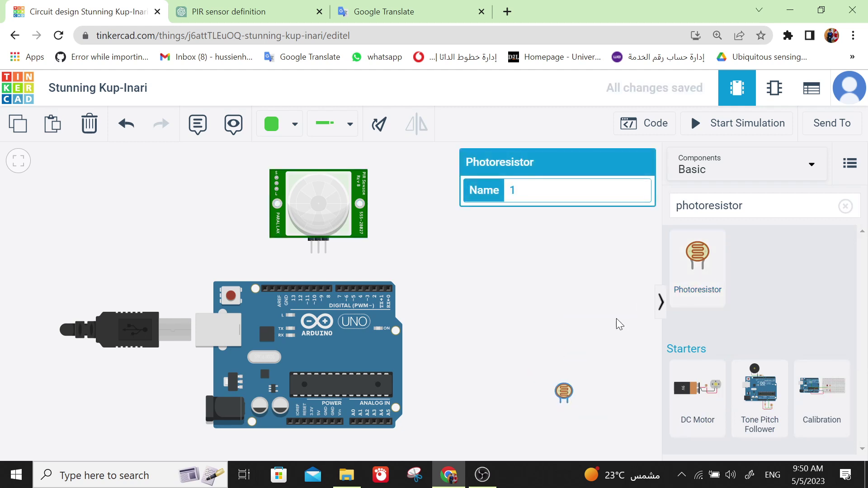
pyautogui.click(584, 307)
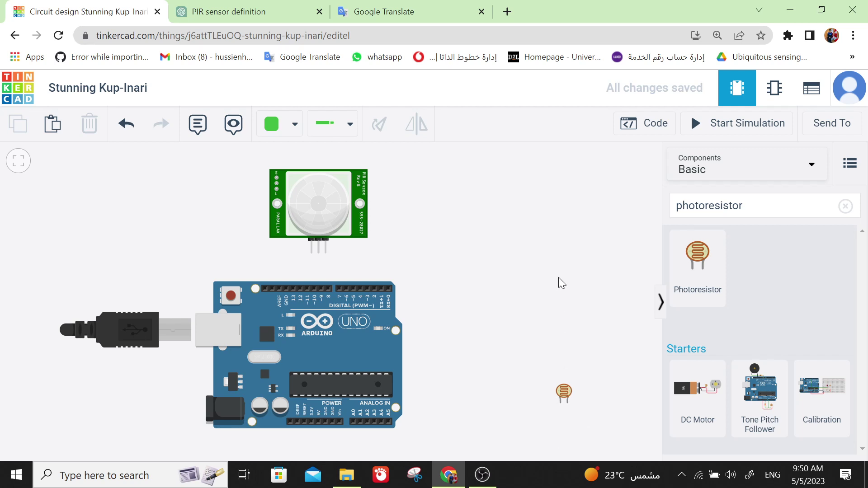
# Wire the PIR sensor's rightmost pin to the Arduino's GND pin beside pin 13, routing it through the gap above the board.
pyautogui.click(326, 252)
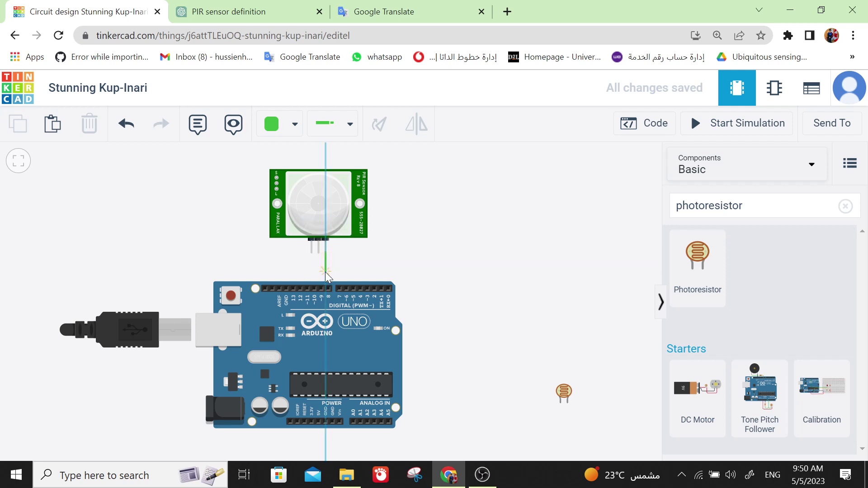
pyautogui.click(325, 272)
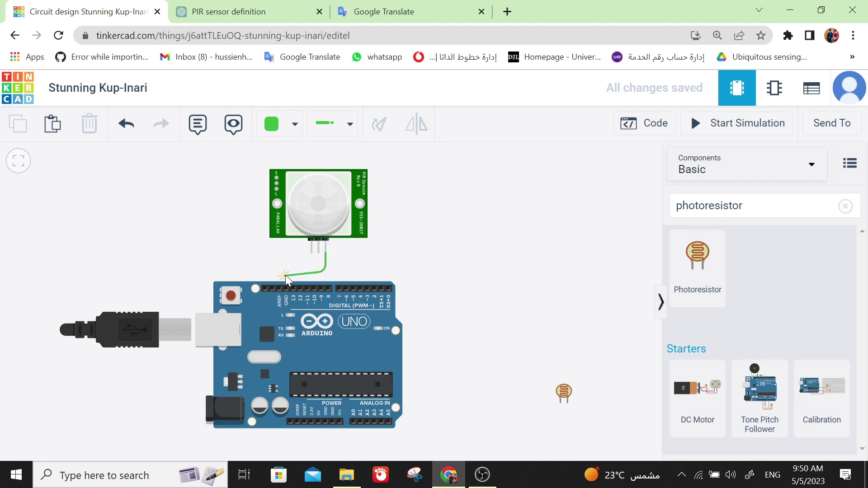
pyautogui.click(285, 273)
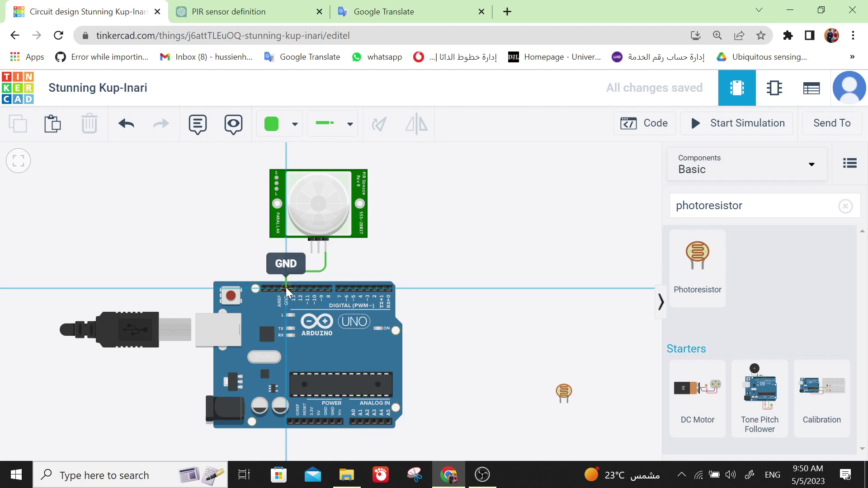
pyautogui.click(286, 286)
# Wire the PIR sensor's Power pin straight down across the board to the Arduino's 5V pin.
pyautogui.click(318, 252)
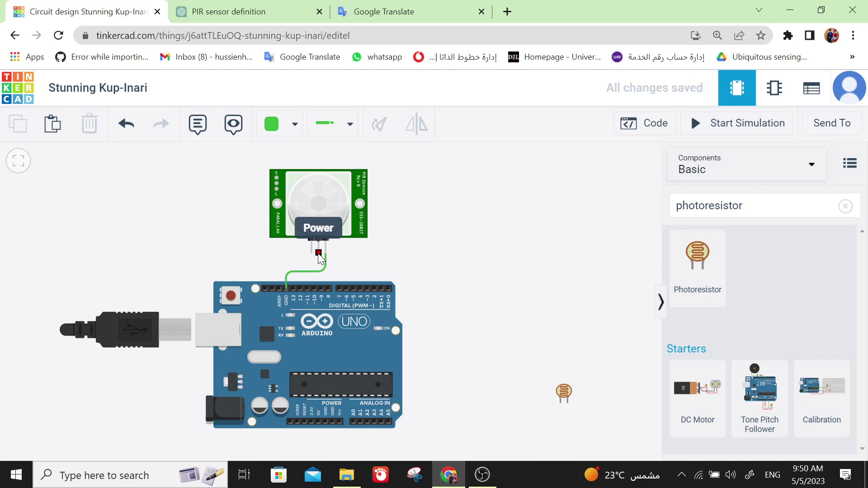
pyautogui.click(319, 363)
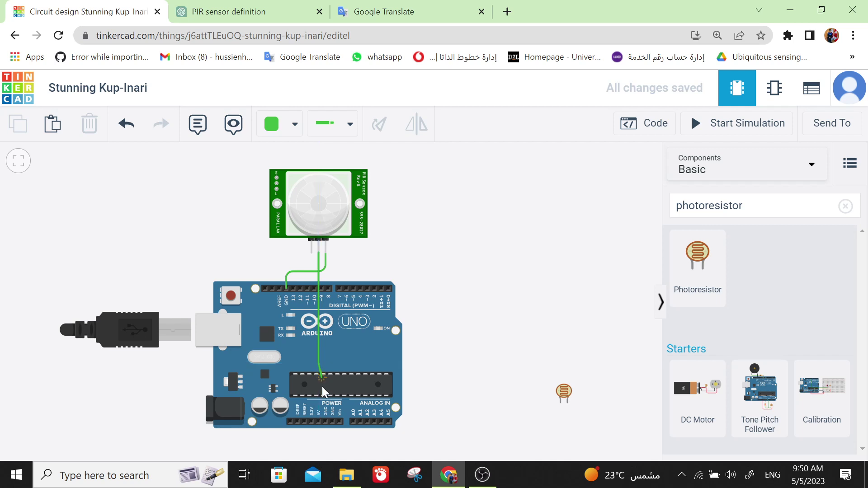
pyautogui.click(318, 419)
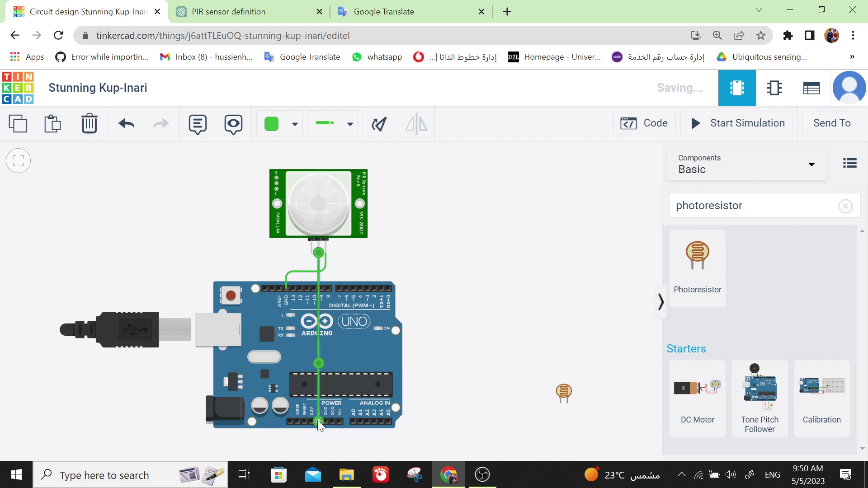
# Wire the PIR sensor's leftmost pin to the Arduino's digital pin D7, routing it between the sensor and the board.
pyautogui.click(311, 252)
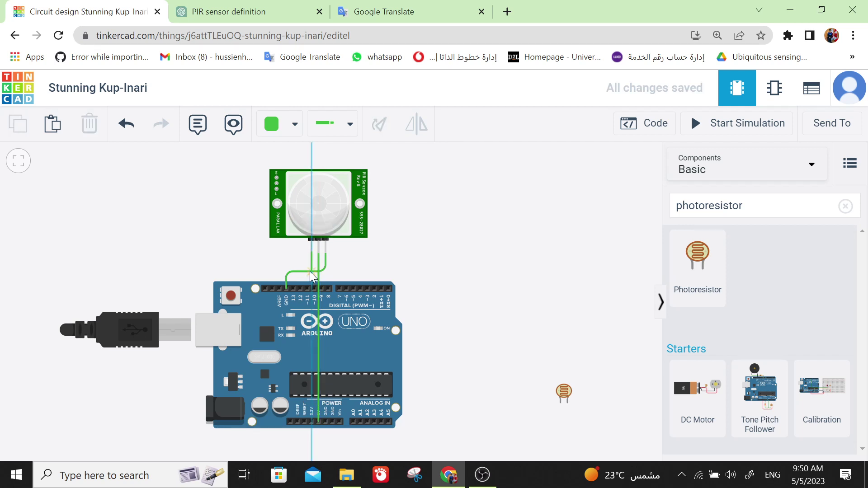
pyautogui.press('Escape')
pyautogui.click(312, 257)
pyautogui.click(311, 266)
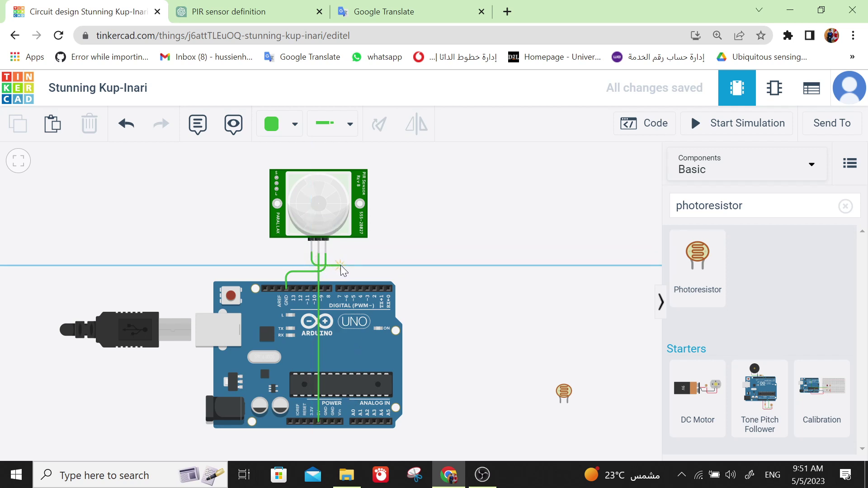
pyautogui.click(341, 265)
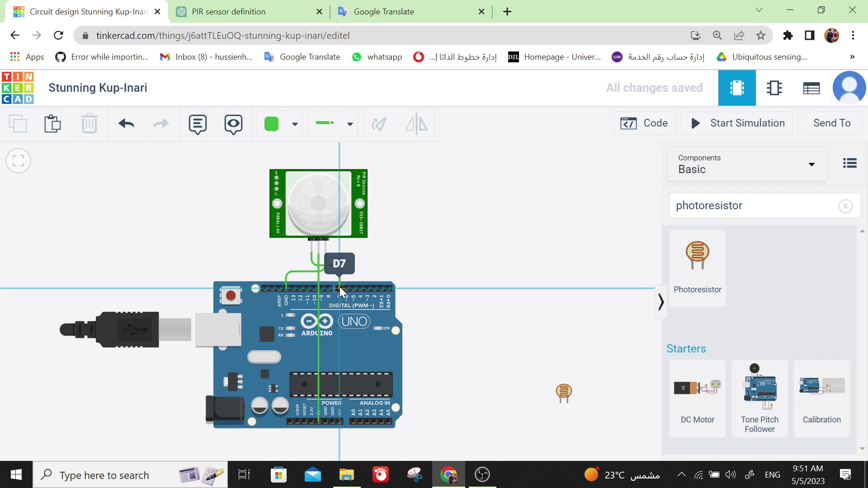
pyautogui.click(340, 287)
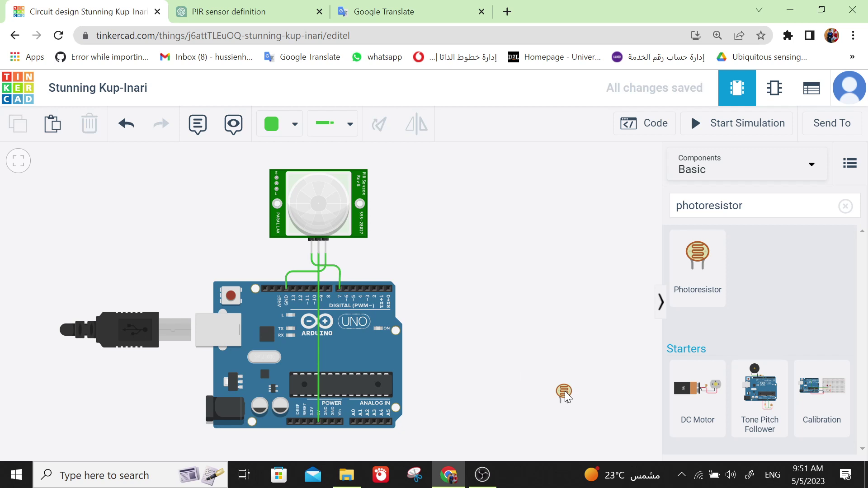
# Move the photoresistor slightly closer to the Arduino and wire its Terminal 1 to the 5V pin, routing the wire below the board.
pyautogui.moveTo(567, 398); pyautogui.dragTo(563, 389)
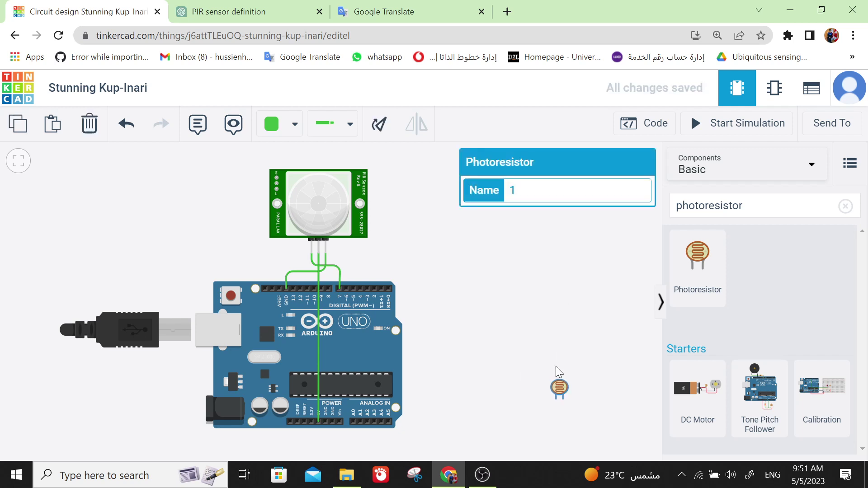
pyautogui.moveTo(511, 337); pyautogui.dragTo(497, 322)
pyautogui.moveTo(546, 376); pyautogui.dragTo(540, 384)
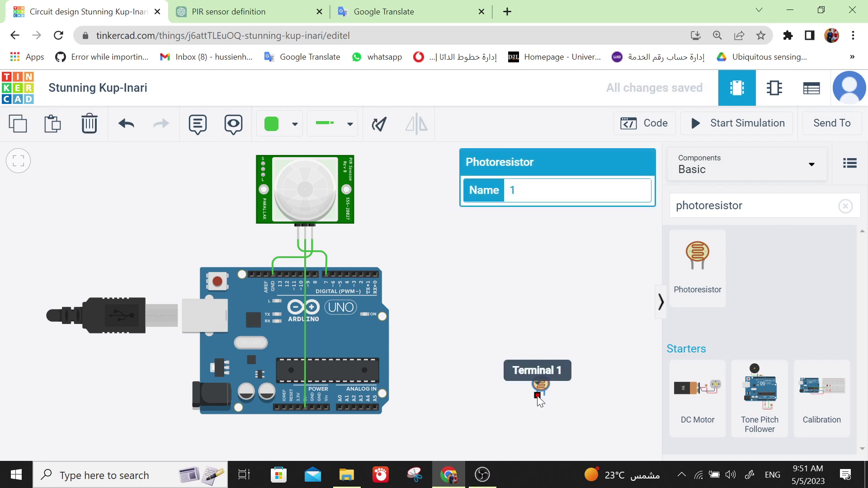
pyautogui.click(538, 396)
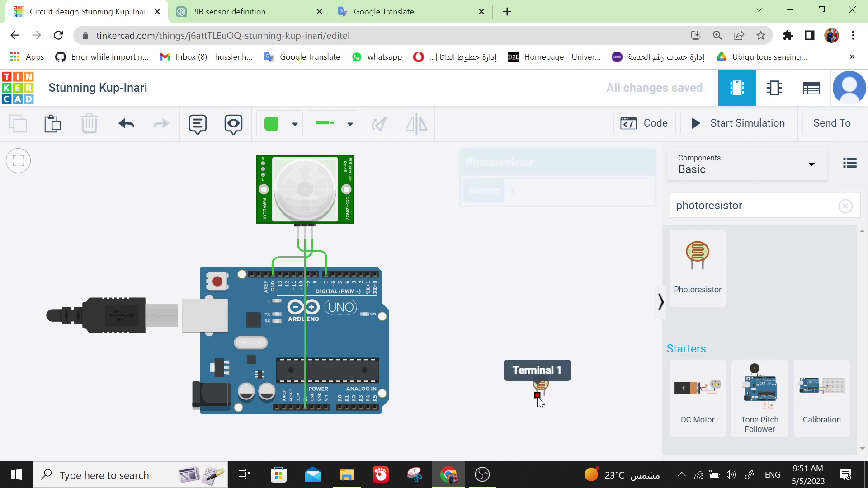
pyautogui.click(539, 438)
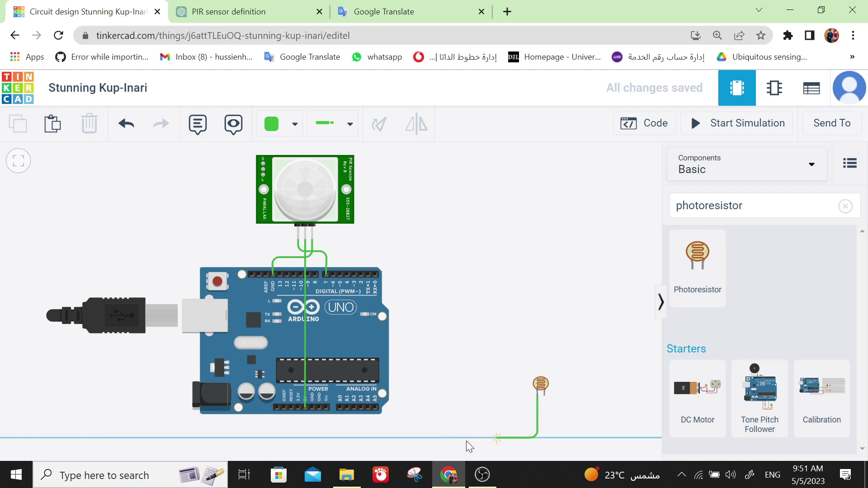
pyautogui.click(302, 436)
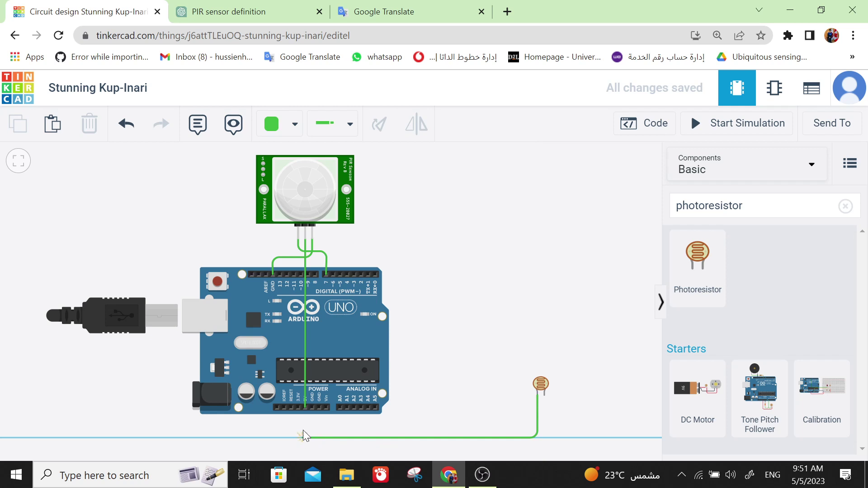
pyautogui.click(304, 407)
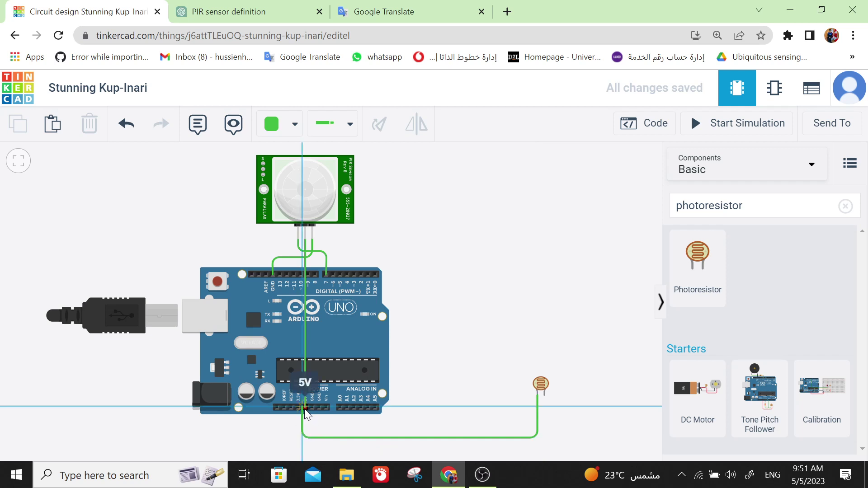
pyautogui.click(305, 409)
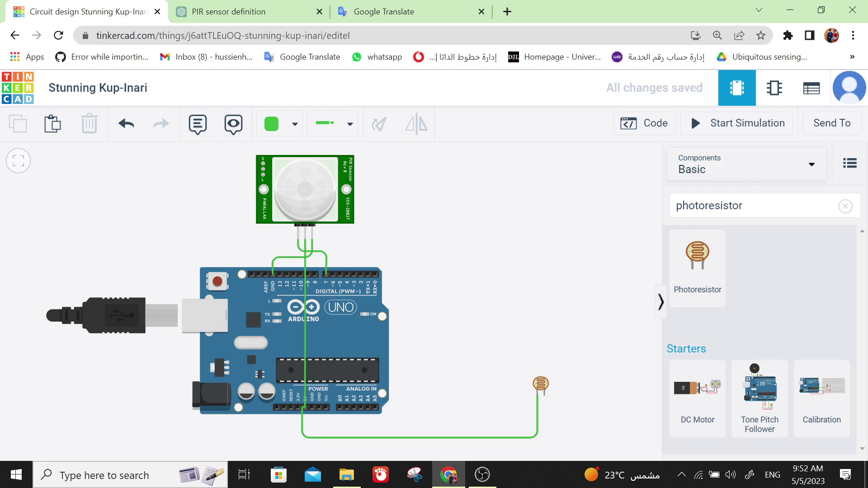
# Search the components for resistor and place one just below and to the right of the photoresistor.
pyautogui.click(768, 205)
pyautogui.write('resi')
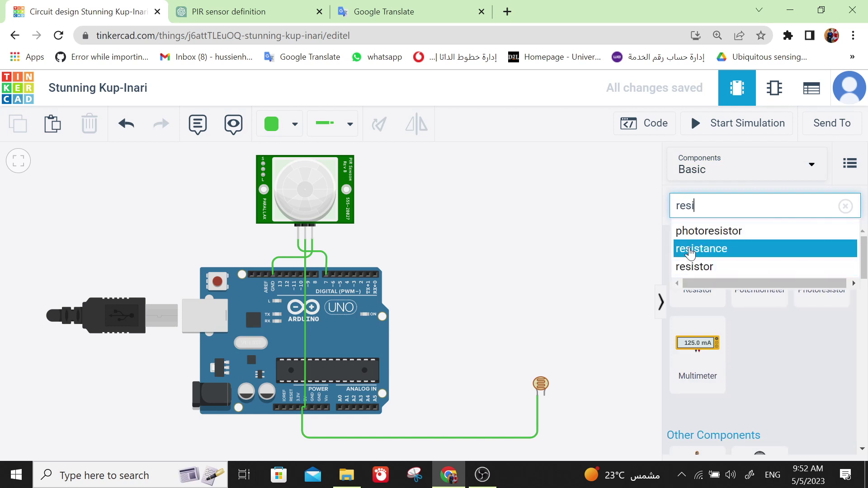
pyautogui.click(685, 270)
pyautogui.moveTo(704, 258); pyautogui.dragTo(582, 433)
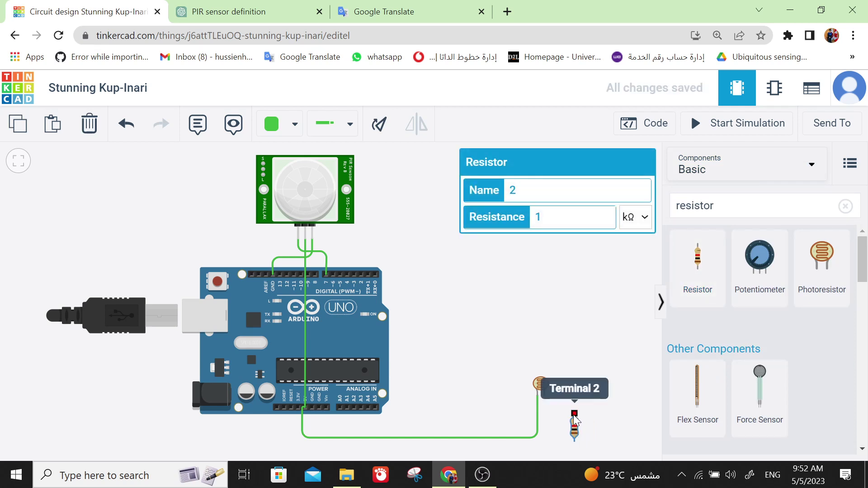
# Wire the resistor's Terminal 2 to the photoresistor's free right-hand terminal.
pyautogui.click(574, 416)
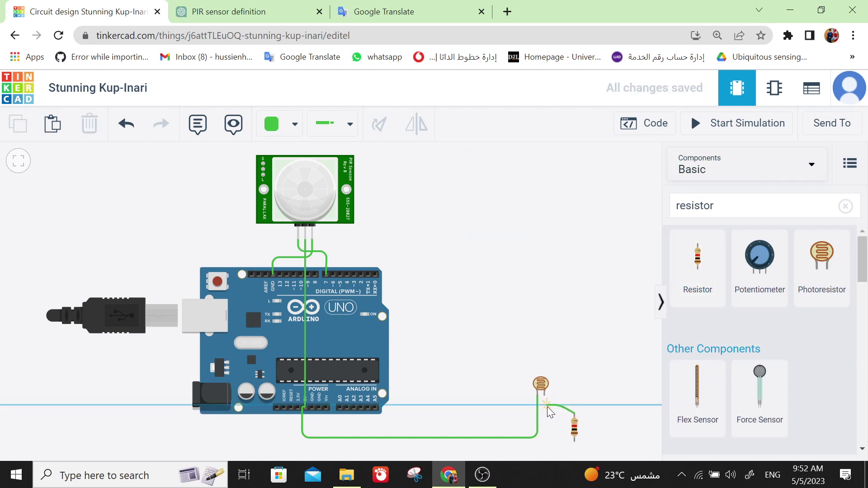
pyautogui.click(547, 406)
pyautogui.click(545, 395)
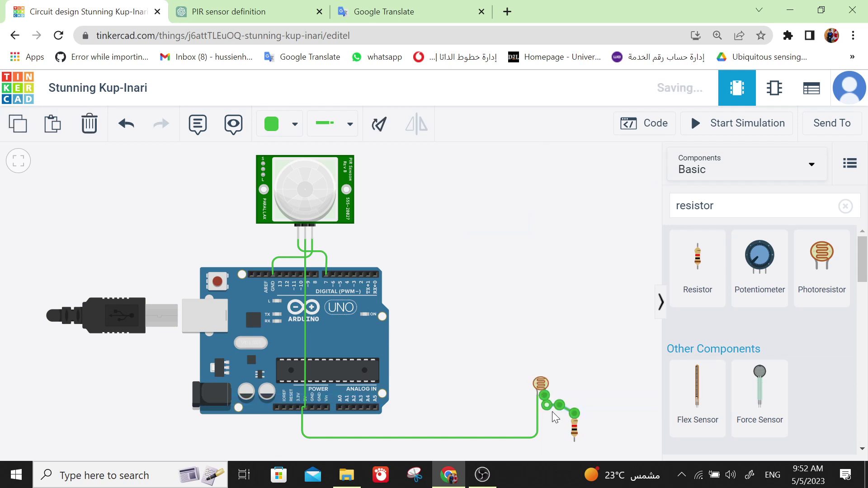
# Wire the resistor's free lower end to the Arduino's second power-header GND pin, routing the wire below the board.
pyautogui.click(555, 429)
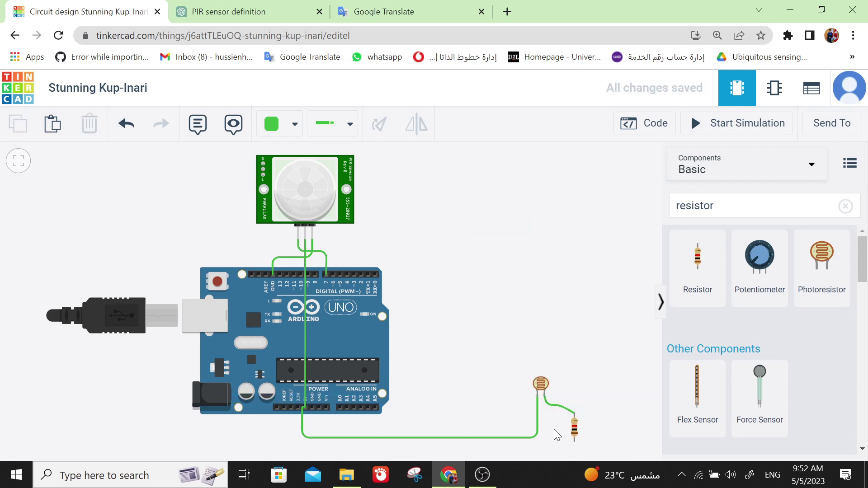
pyautogui.click(575, 441)
pyautogui.click(576, 451)
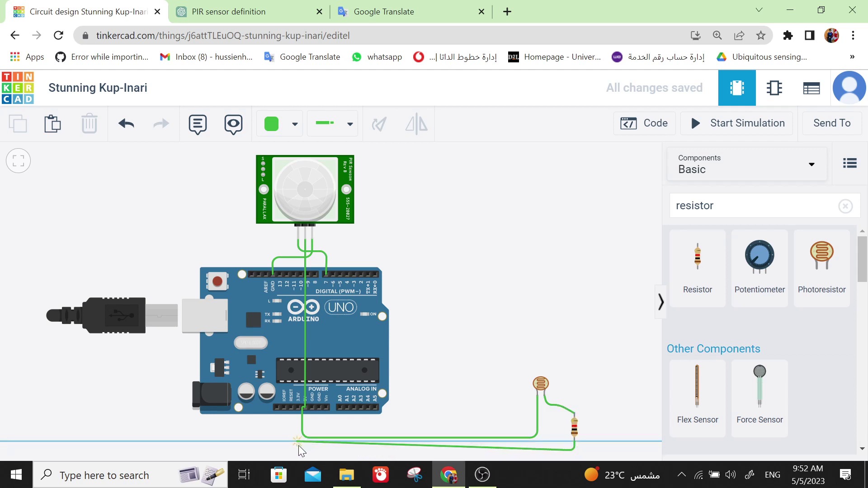
pyautogui.click(317, 449)
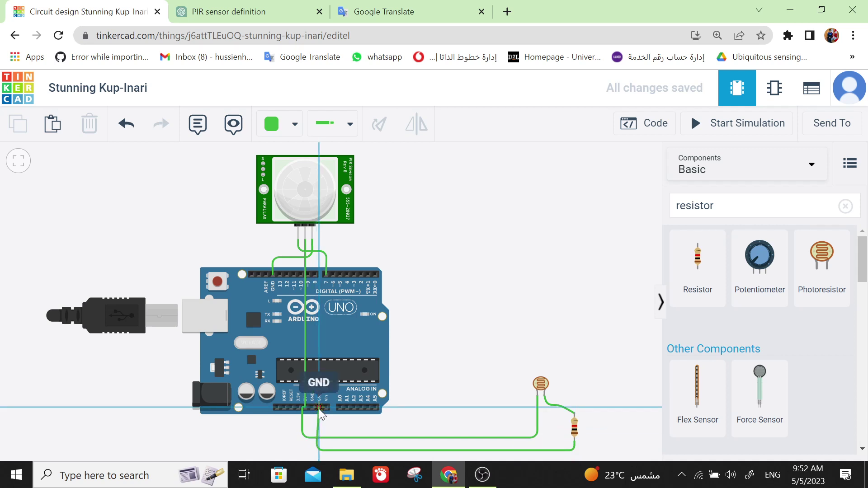
pyautogui.click(318, 408)
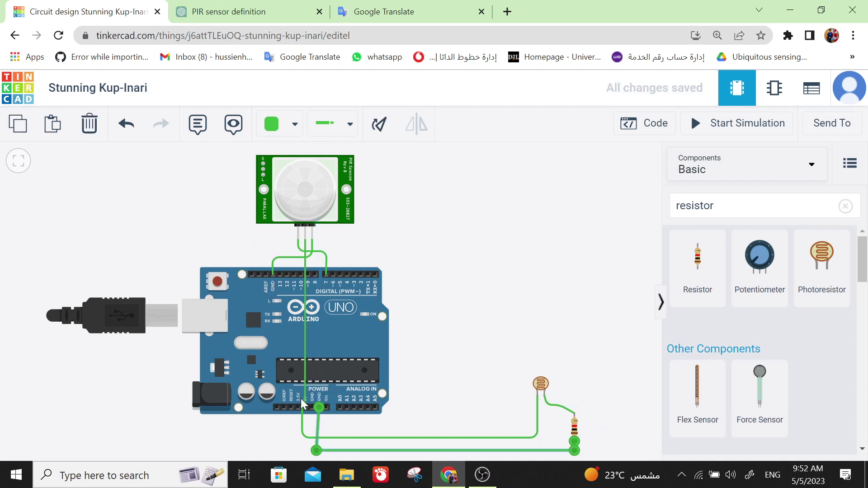
pyautogui.click(498, 387)
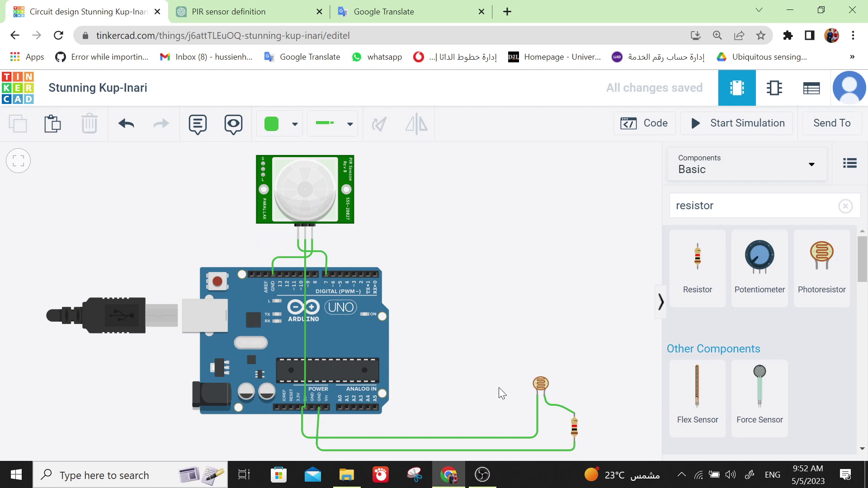
# Wire the photoresistor's right-hand terminal to analog pin A1, routing the wire between the board and the existing 5V wire.
pyautogui.click(544, 396)
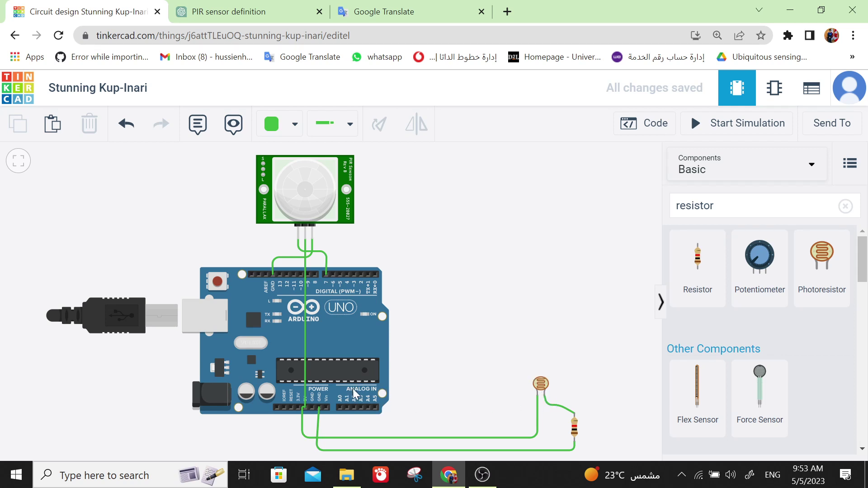
pyautogui.click(545, 397)
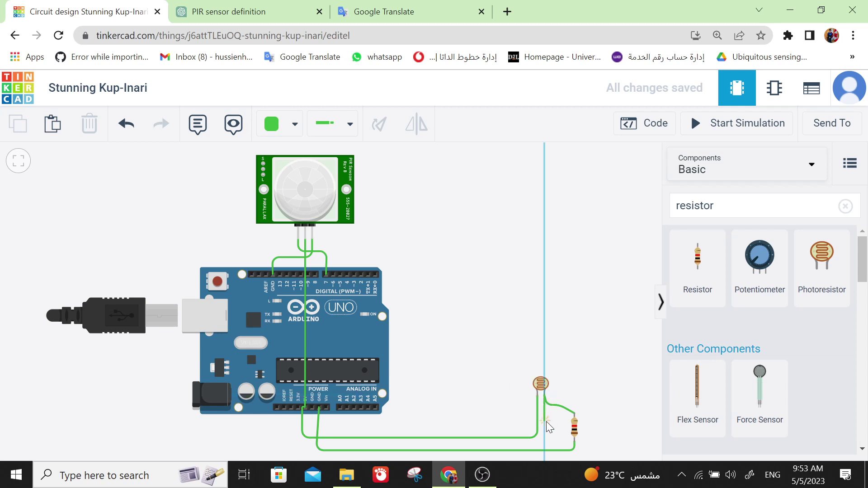
pyautogui.click(546, 423)
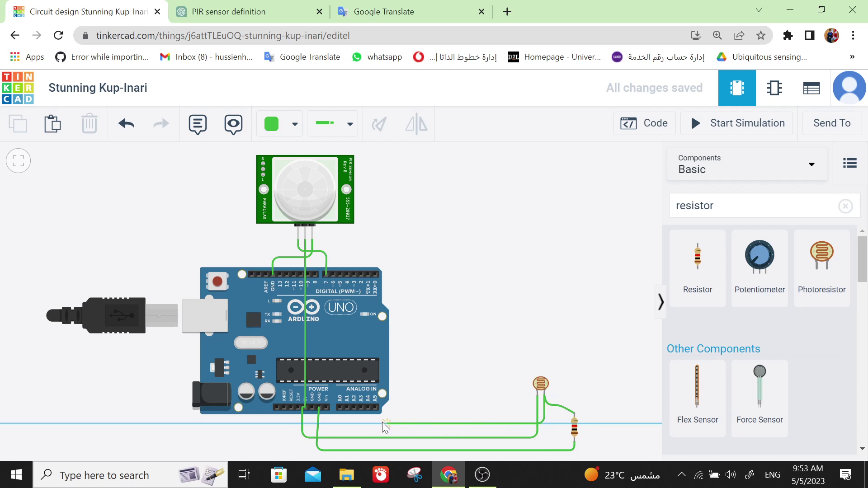
pyautogui.click(346, 424)
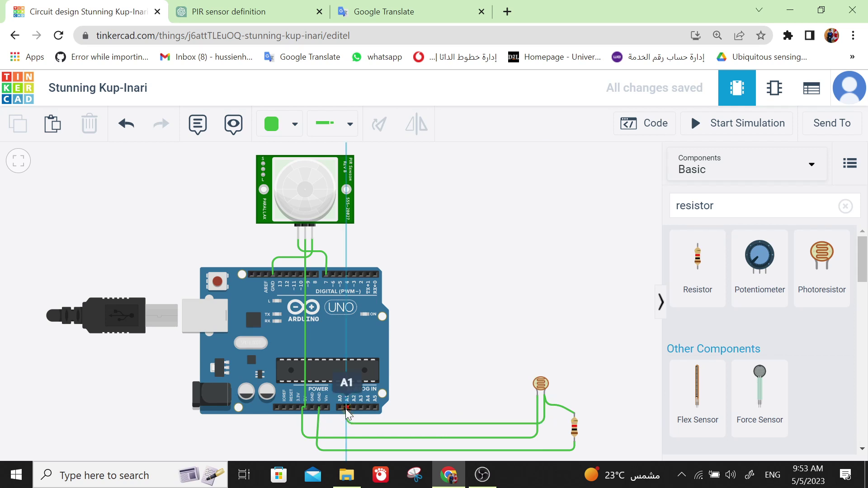
pyautogui.click(346, 407)
pyautogui.click(450, 362)
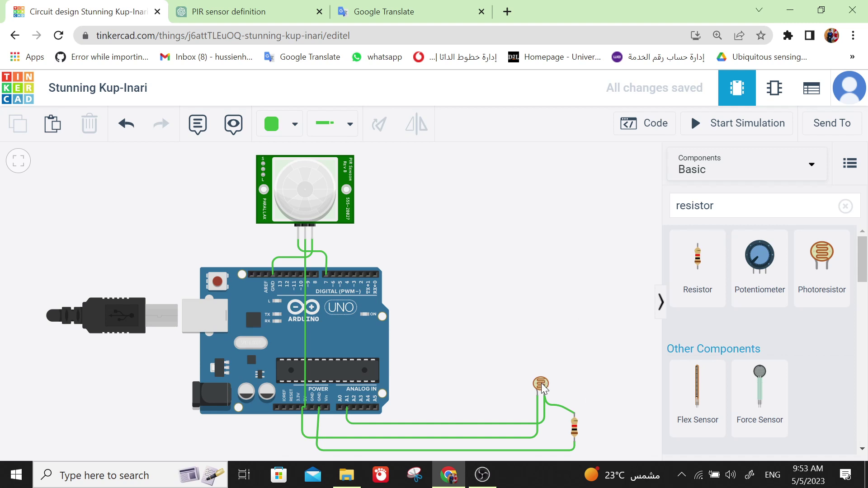
# Switch to ChatGPT, ask "give me connections for photoresistor" and stop the response while it is being generated.
pyautogui.click(235, 11)
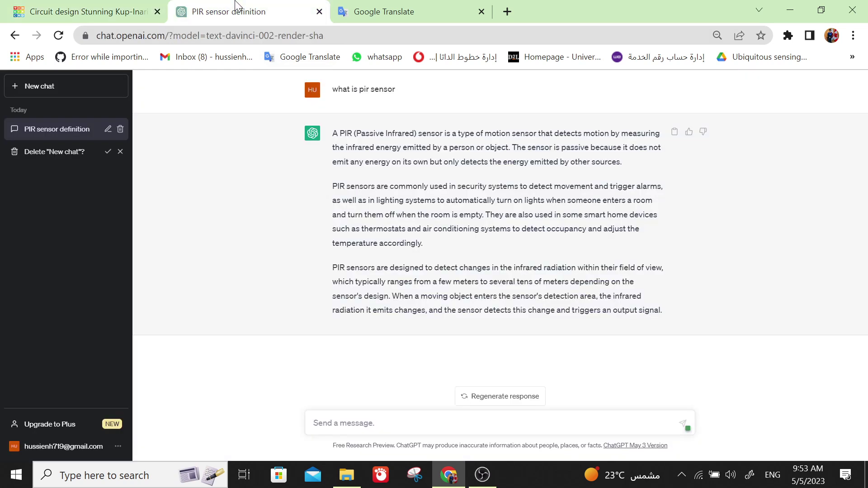
pyautogui.click(331, 415)
pyautogui.write('give me connections for phos')
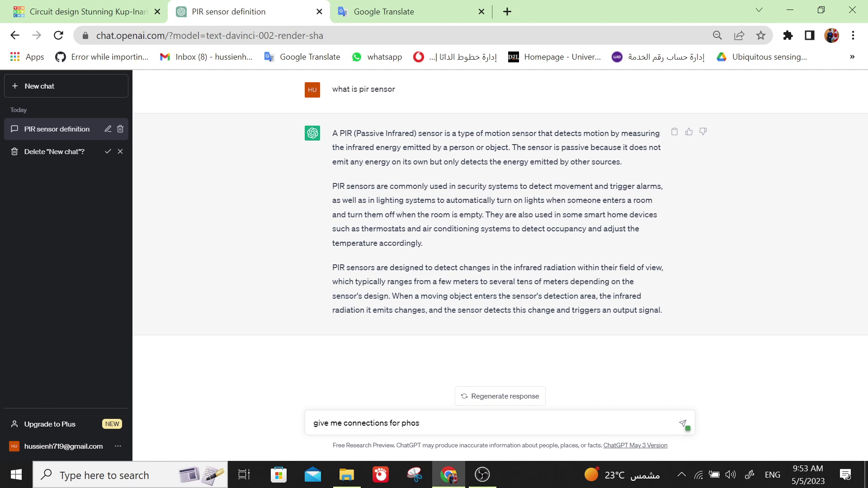
pyautogui.press('BackSpace')
pyautogui.write('toress')
pyautogui.press('BackSpace')
pyautogui.write('istor')
pyautogui.press('Return')
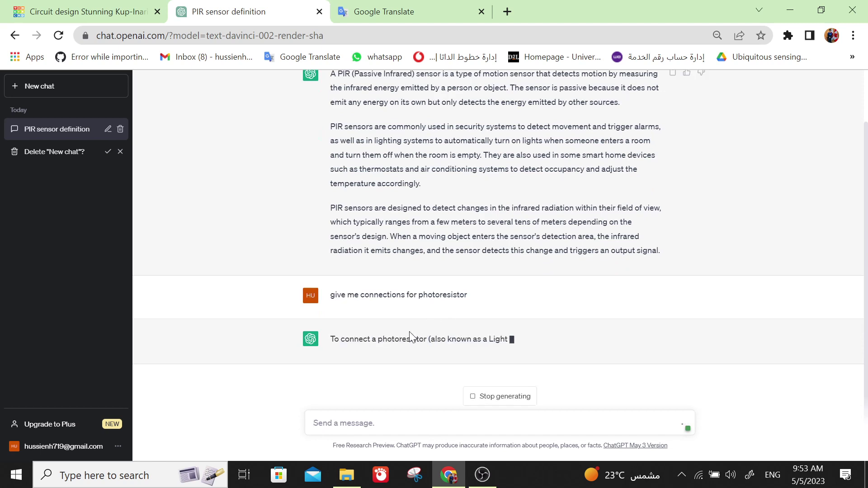
pyautogui.click(485, 397)
# Reuse the previous question's text to ask ChatGPT "give me connections for photoresistor with arduino uno r3".
pyautogui.tripleClick(398, 227)
pyautogui.hotkey('ctrl', 'c')
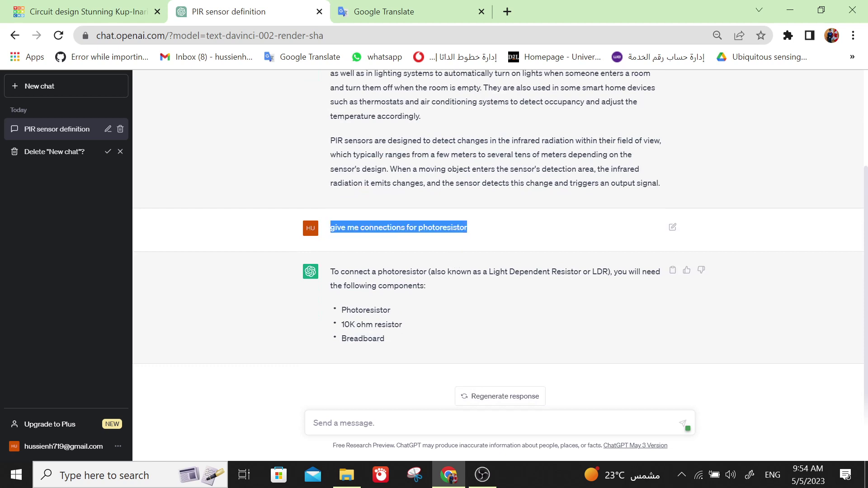
pyautogui.click(386, 434)
pyautogui.hotkey('ctrl', 'v')
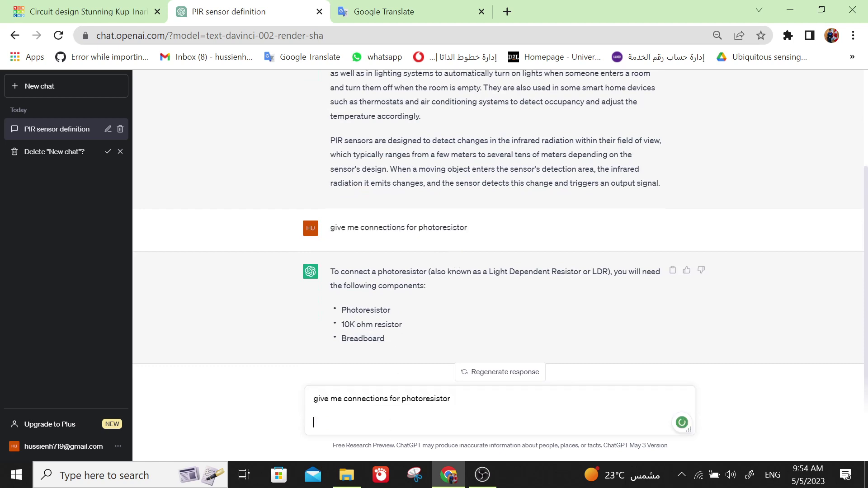
pyautogui.press('BackSpace')
pyautogui.write('with ra')
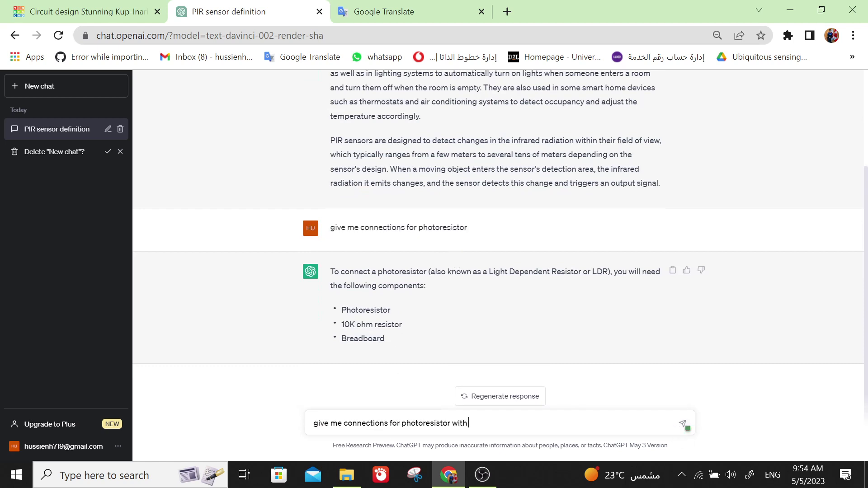
pyautogui.press('BackSpace')
pyautogui.press('BackSpace')
pyautogui.write('arduino uno r3')
pyautogui.press('Return')
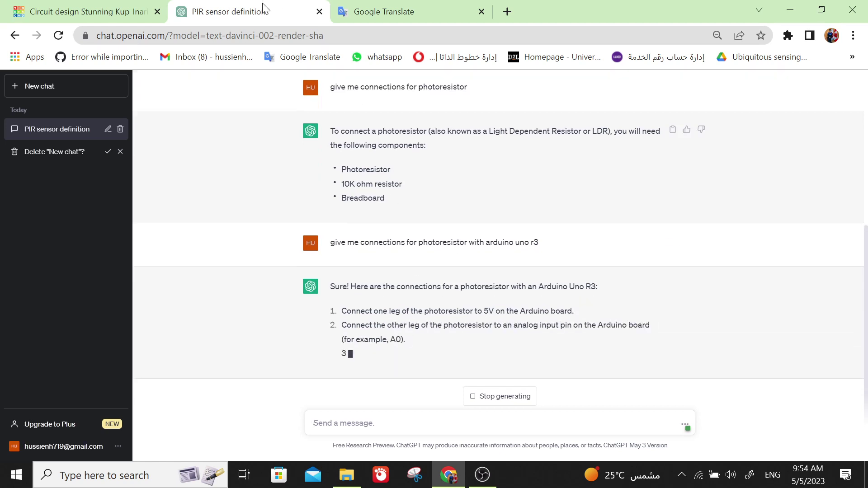
# Compare the Tinkercad photoresistor and resistor wiring with ChatGPT's numbered connection instructions, including the resistor's GND connection.
pyautogui.click(90, 14)
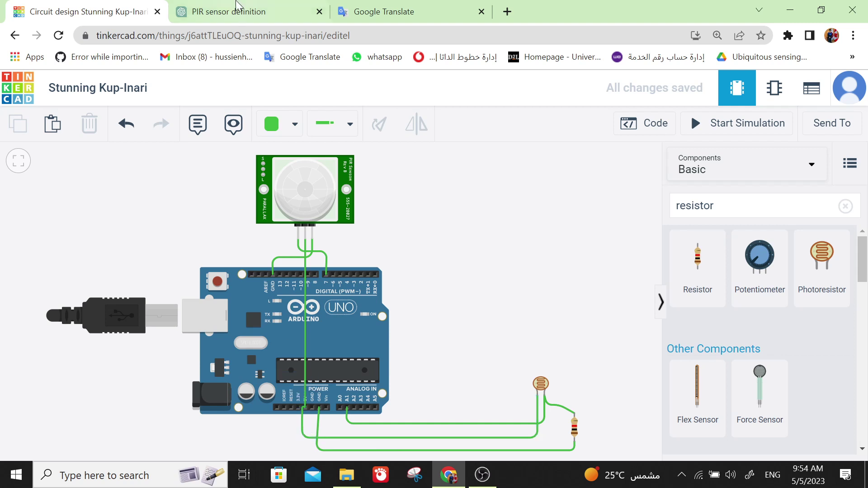
pyautogui.click(233, 12)
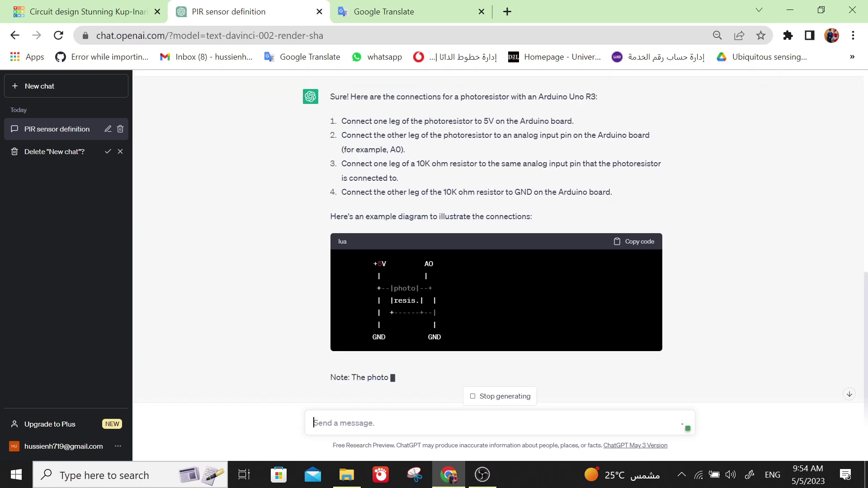
pyautogui.click(73, 11)
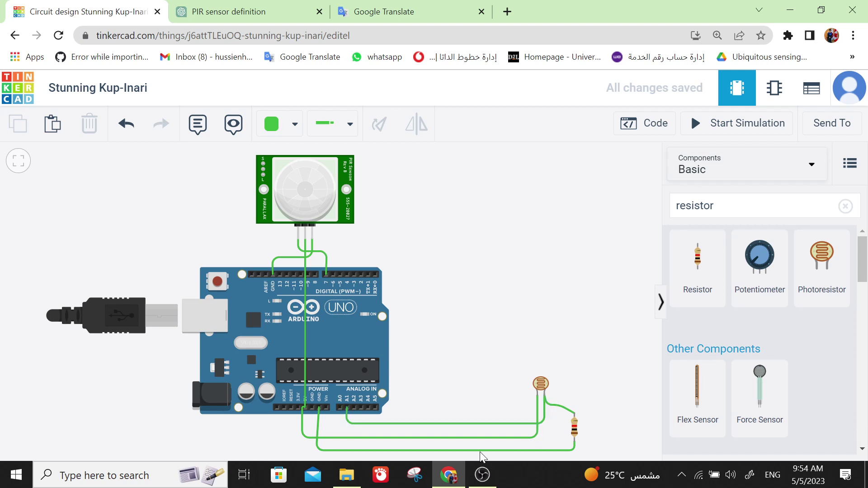
pyautogui.click(284, 7)
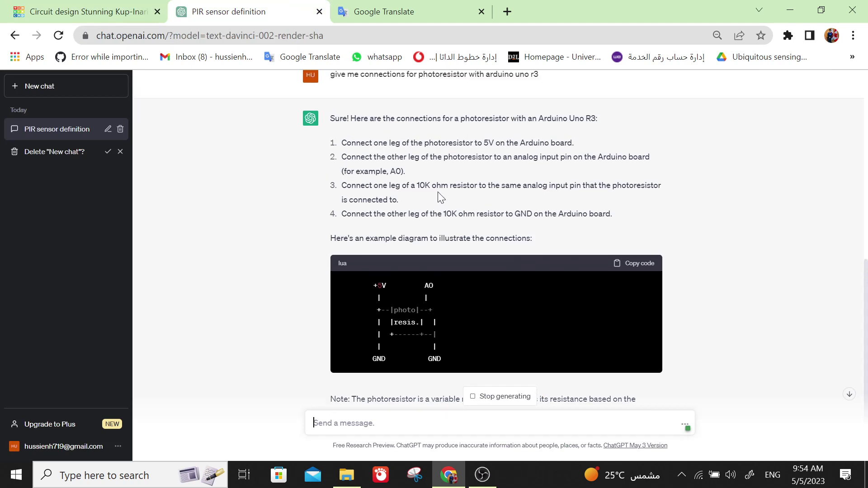
pyautogui.hotkey('ctrl', '1')
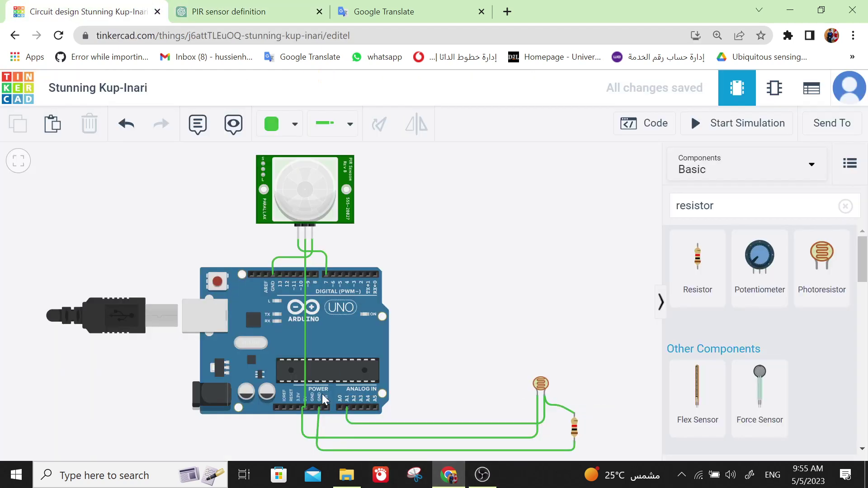
pyautogui.click(225, 9)
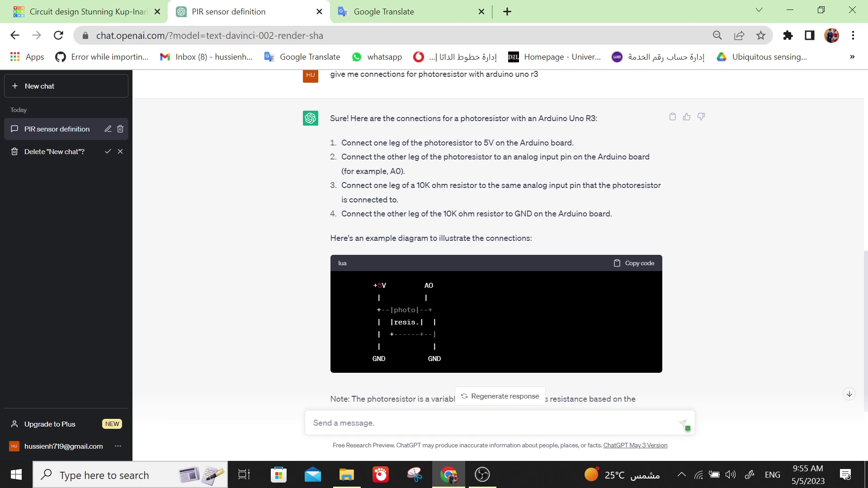
pyautogui.doubleClick(525, 213)
pyautogui.click(86, 12)
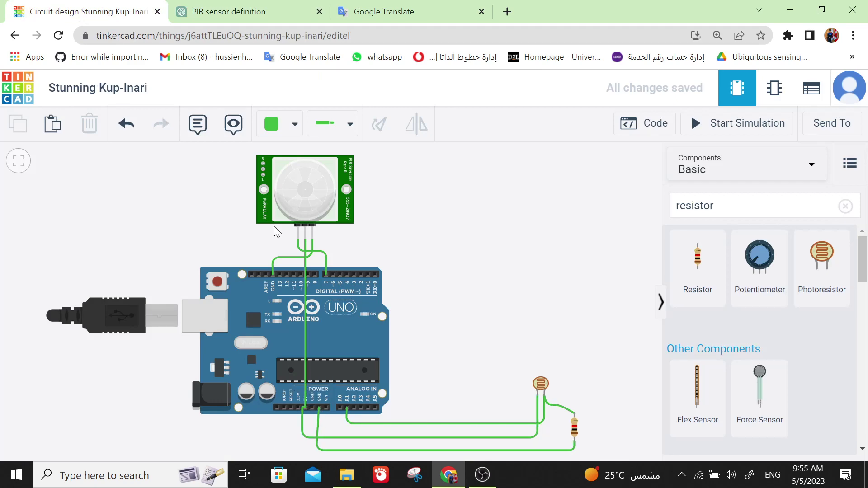
# Review ChatGPT's connection diagram, its note on the analogRead() function and the numbered wiring instructions.
pyautogui.click(240, 10)
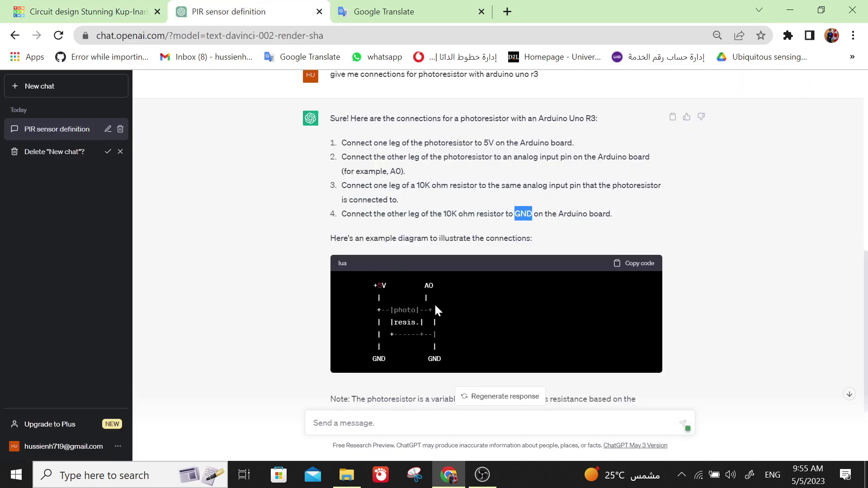
pyautogui.scroll(-3, 435, 307)
pyautogui.scroll(1, 501, 240)
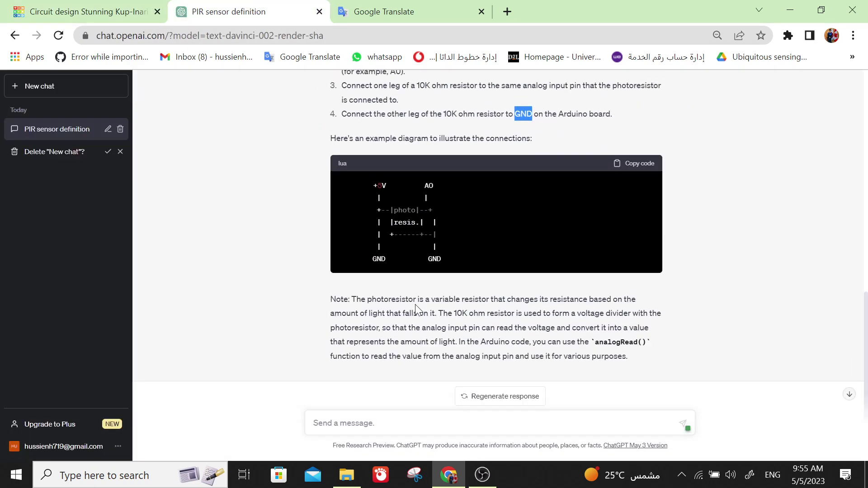
pyautogui.scroll(-1, 501, 239)
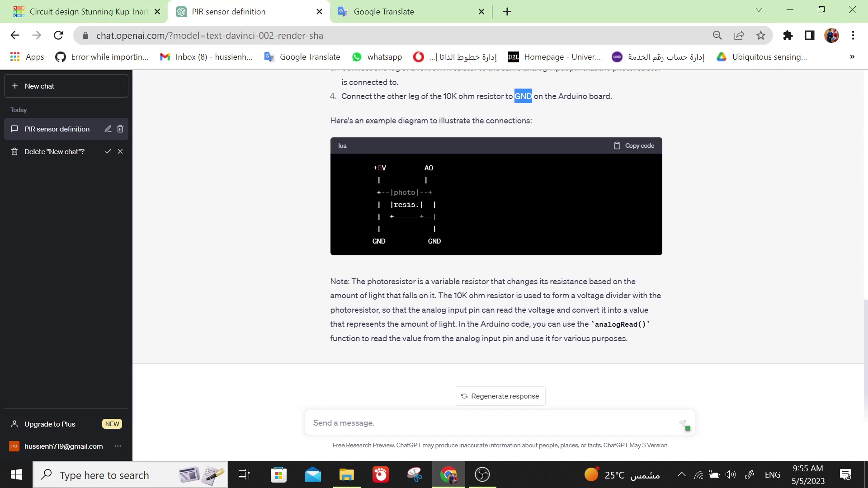
pyautogui.doubleClick(616, 324)
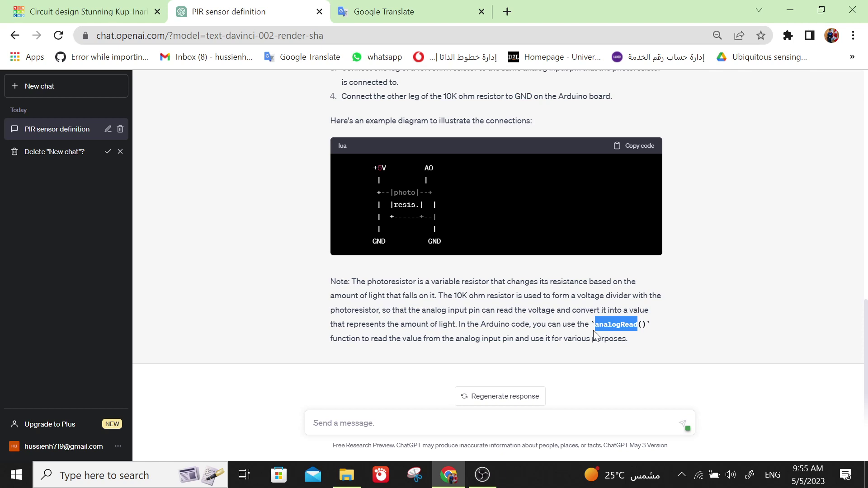
pyautogui.scroll(4, 594, 333)
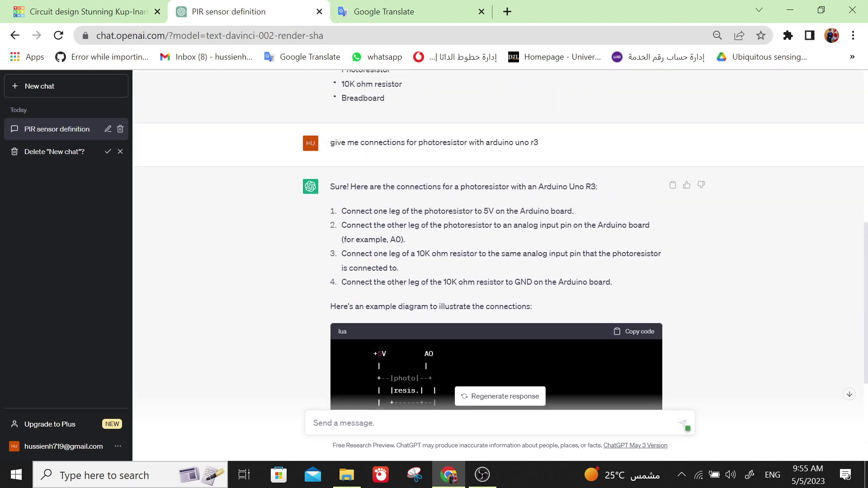
pyautogui.scroll(-2, 409, 196)
pyautogui.scroll(2, 409, 197)
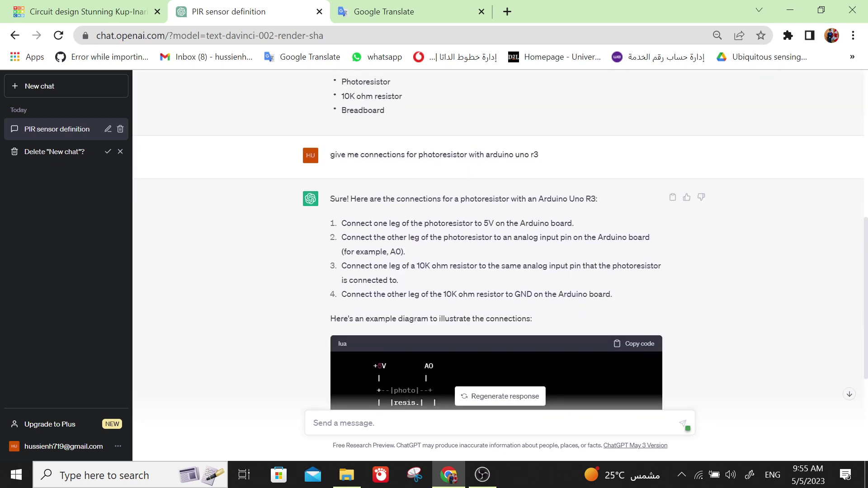
pyautogui.scroll(-1, 409, 196)
pyautogui.scroll(-4, 497, 272)
# Return to Tinkercad, search the components for bulb and place a light bulb to the right of the PIR sensor.
pyautogui.click(19, 5)
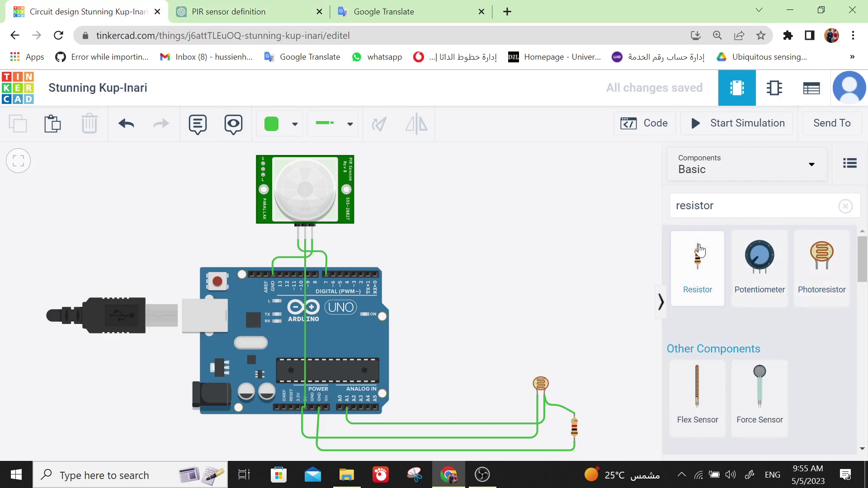
pyautogui.doubleClick(694, 206)
pyautogui.write('bu')
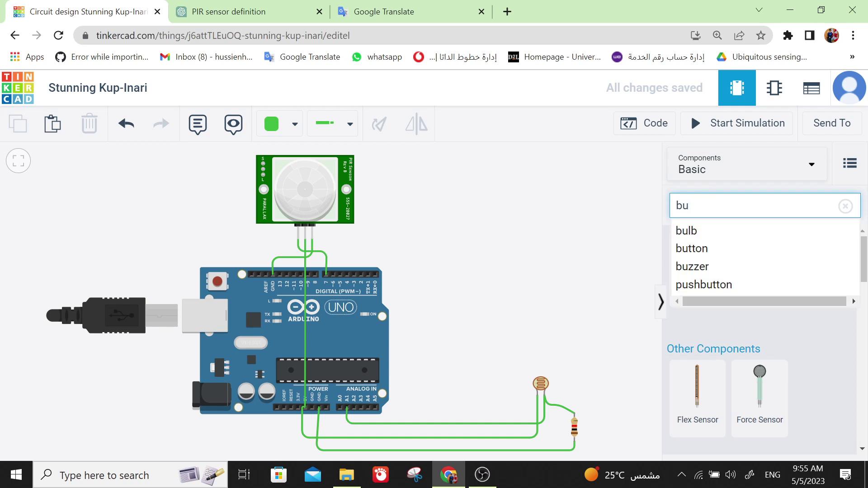
pyautogui.click(692, 231)
pyautogui.moveTo(705, 306); pyautogui.dragTo(506, 240)
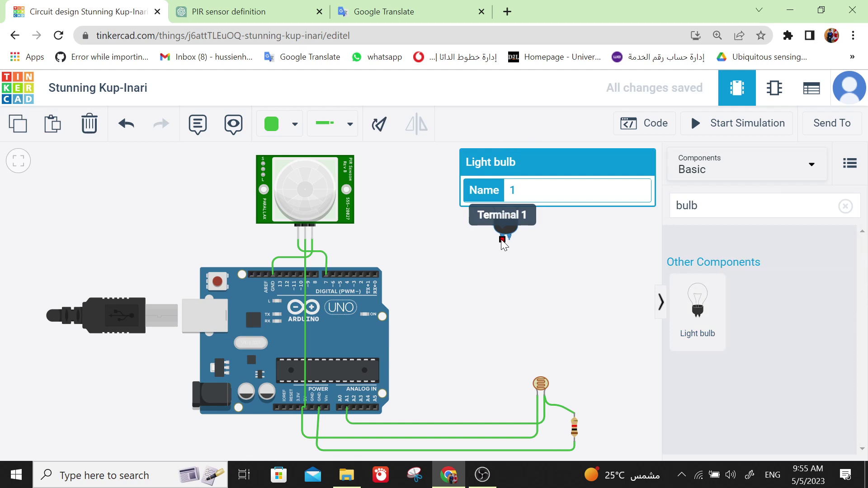
# Wire the light bulb's Terminal 1 to the Arduino's GND pin beside AREF, routing the wire above the board.
pyautogui.click(502, 241)
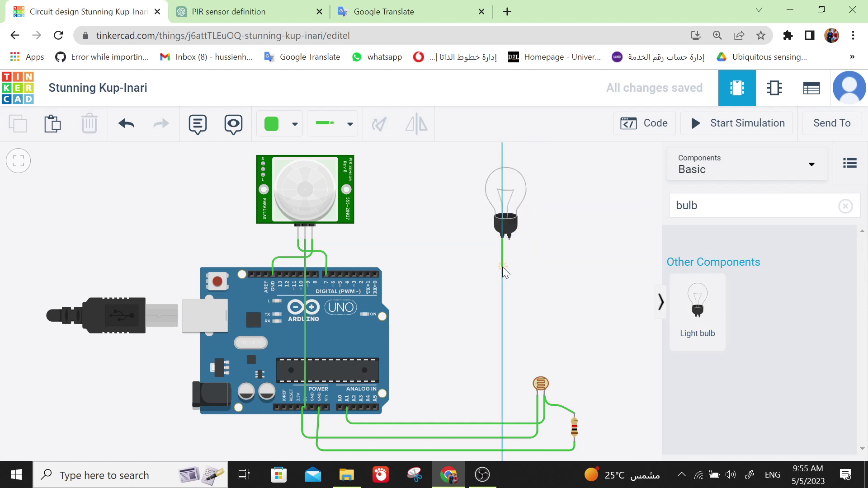
pyautogui.click(503, 267)
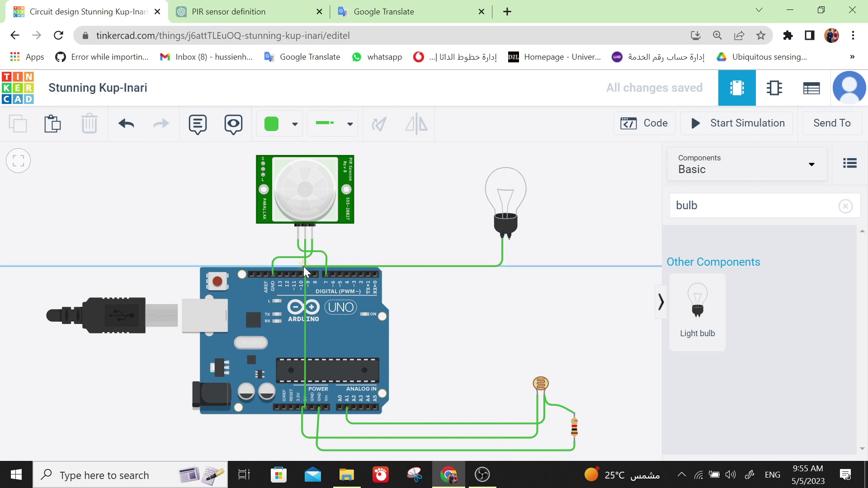
pyautogui.click(276, 264)
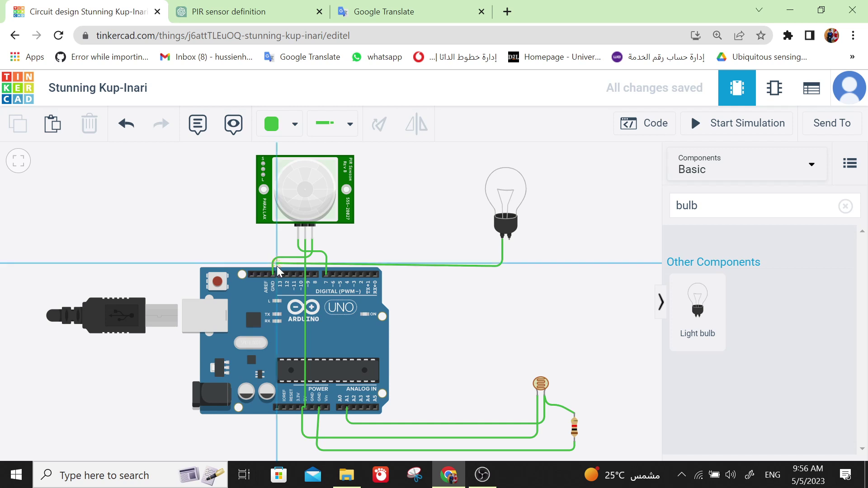
pyautogui.click(272, 272)
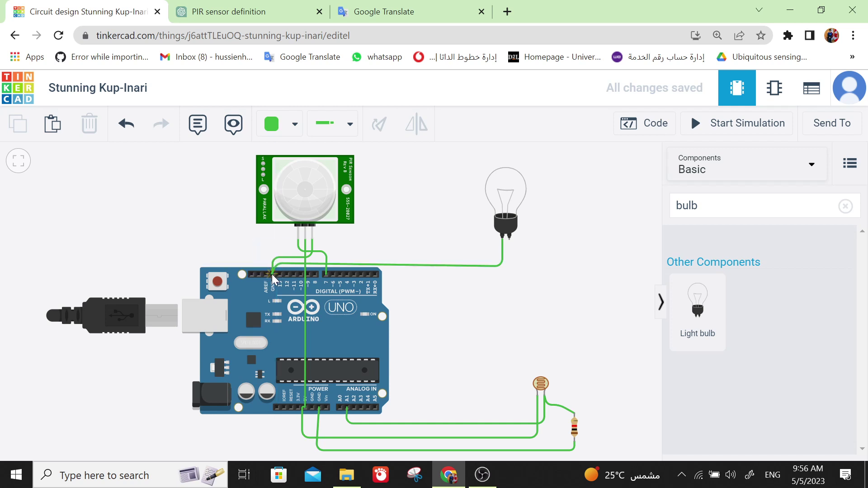
pyautogui.click(273, 275)
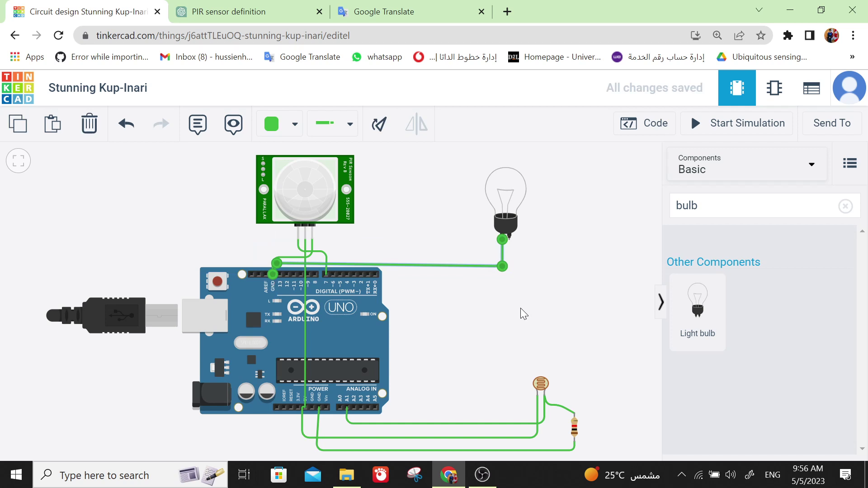
pyautogui.click(528, 279)
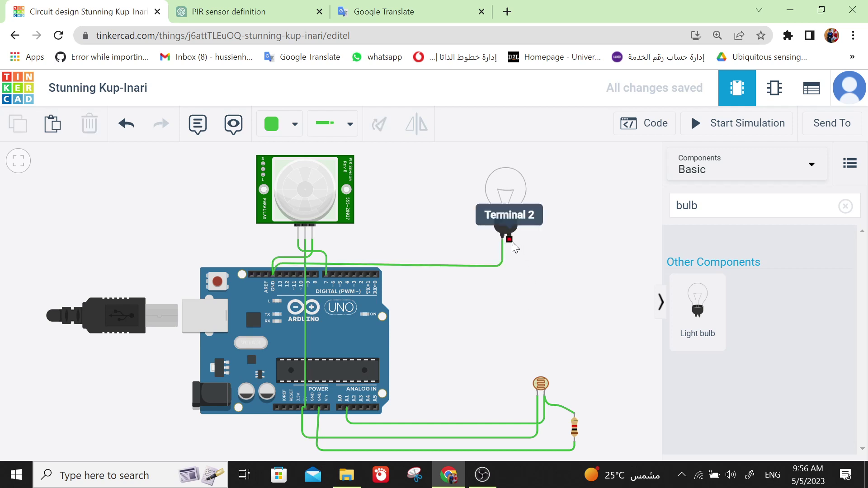
# Wire the light bulb's Terminal 2 to the Arduino's digital pin D6, routing it above the first bulb wire.
pyautogui.click(509, 241)
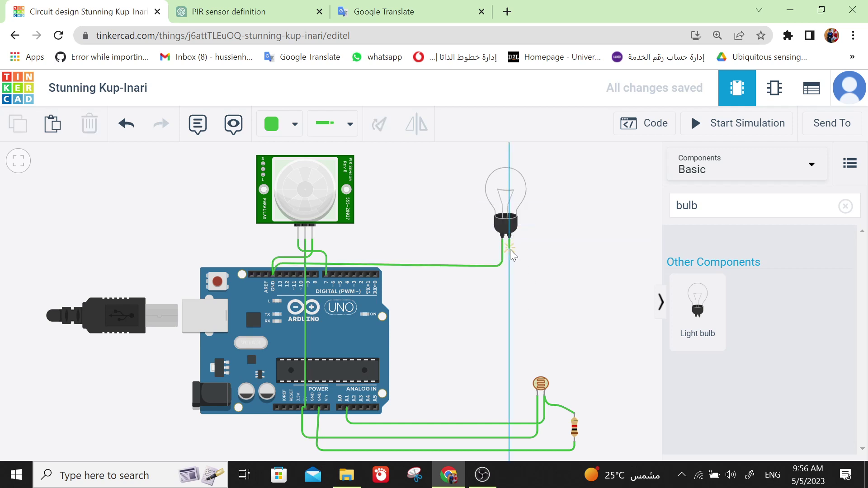
pyautogui.click(511, 257)
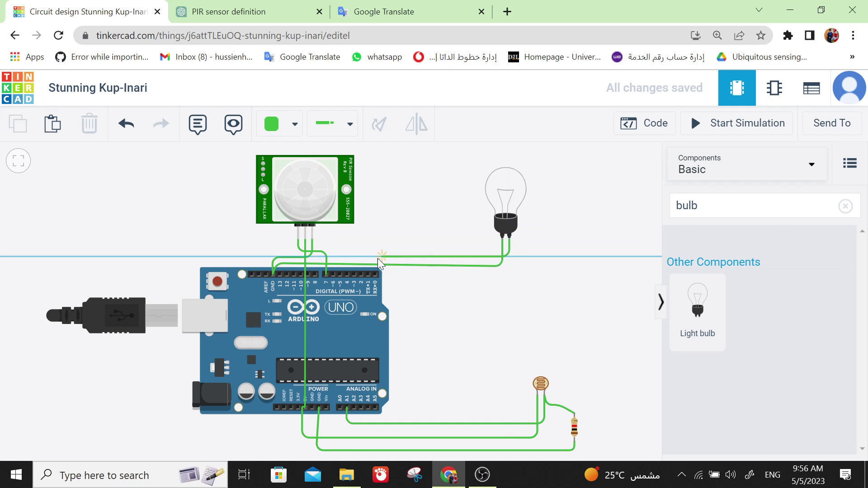
pyautogui.click(331, 257)
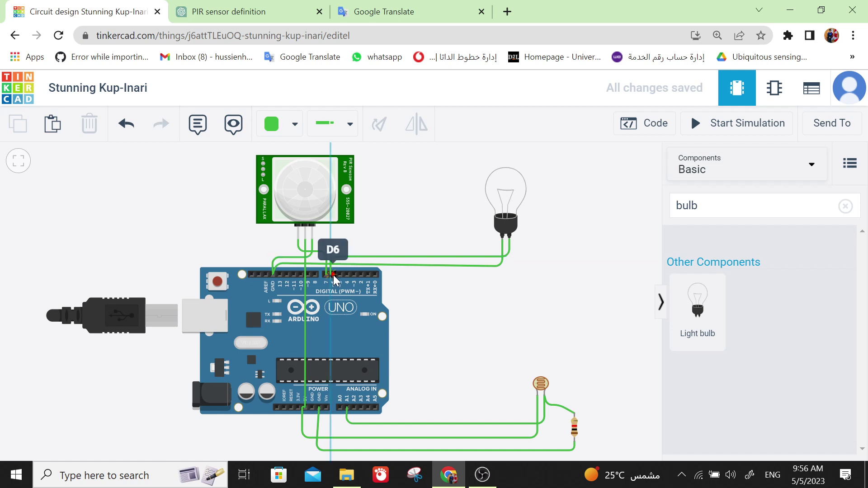
pyautogui.click(333, 275)
pyautogui.click(487, 303)
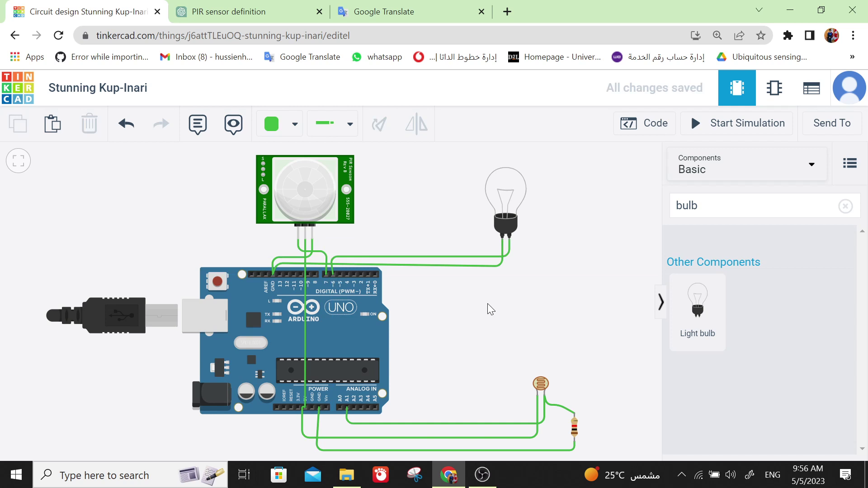
# Open the Arduino's code editor and switch it from Blocks to Text, accepting the loss of the blocks.
pyautogui.scroll(-1, 487, 303)
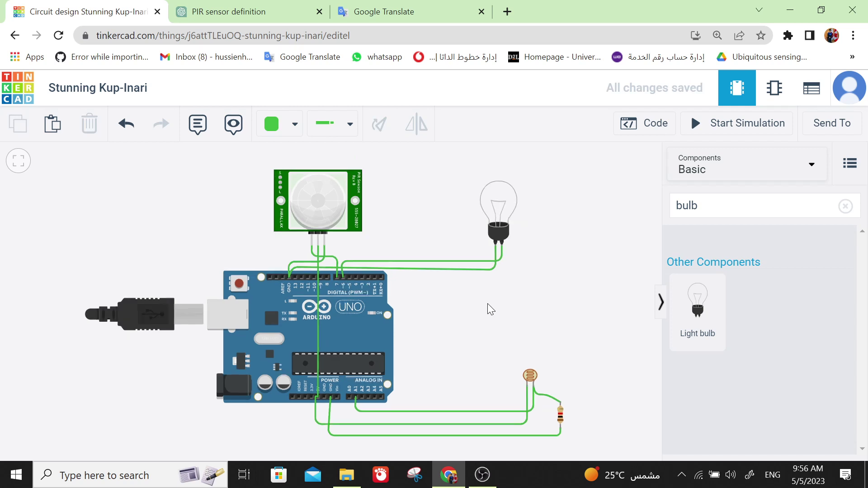
pyautogui.scroll(-1, 488, 304)
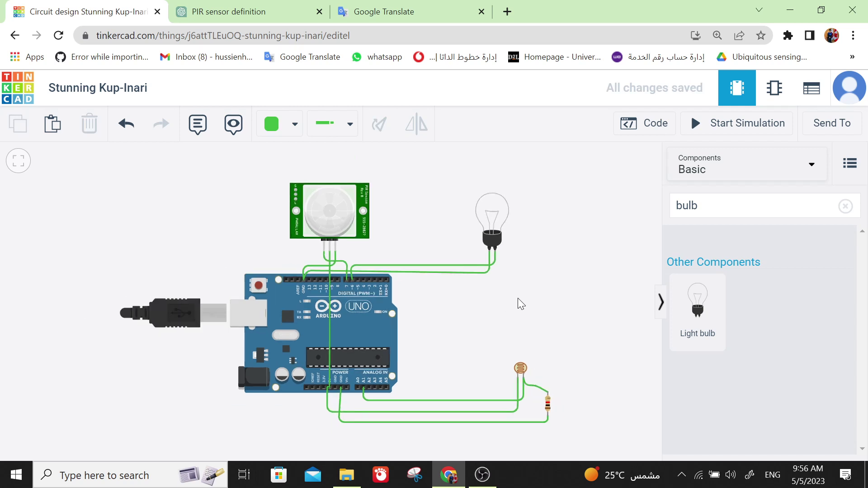
pyautogui.moveTo(518, 298); pyautogui.dragTo(441, 289)
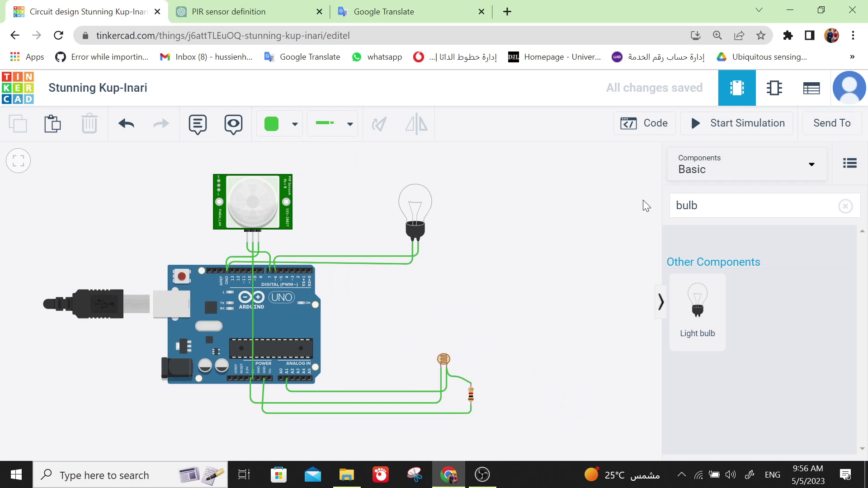
pyautogui.click(641, 130)
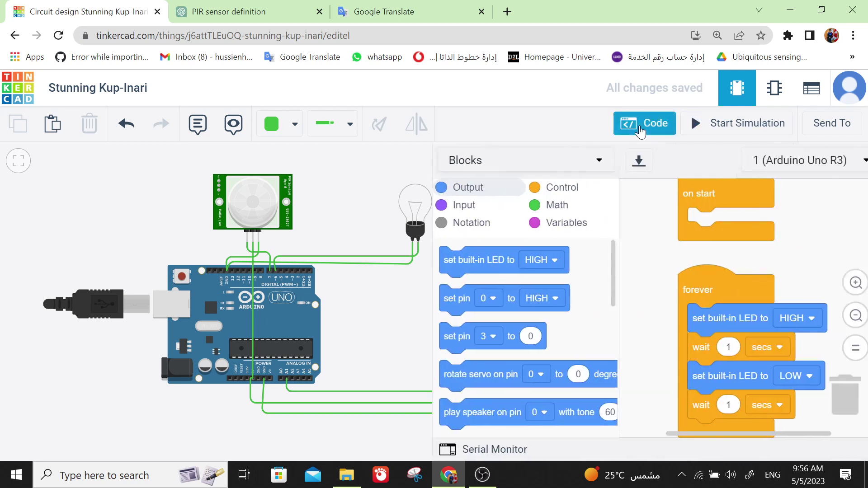
pyautogui.click(544, 155)
pyautogui.click(483, 216)
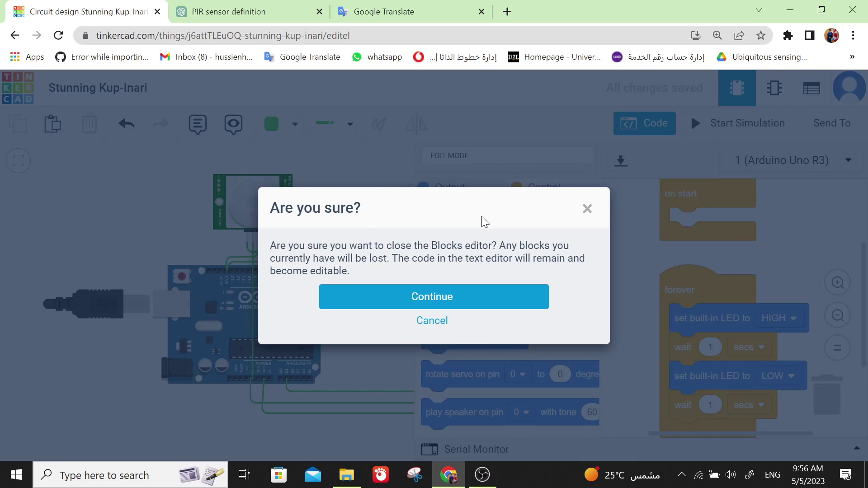
pyautogui.click(442, 300)
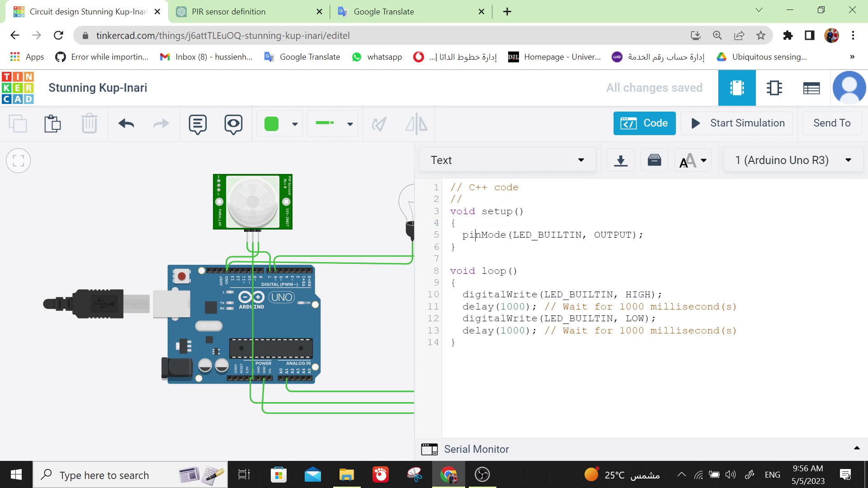
# Duplicate the pinMode(LED_BUILTIN, OUTPUT) line twice inside setup() and remove the blank line between the copies.
pyautogui.tripleClick(475, 235)
pyautogui.hotkey('ctrl', 'c')
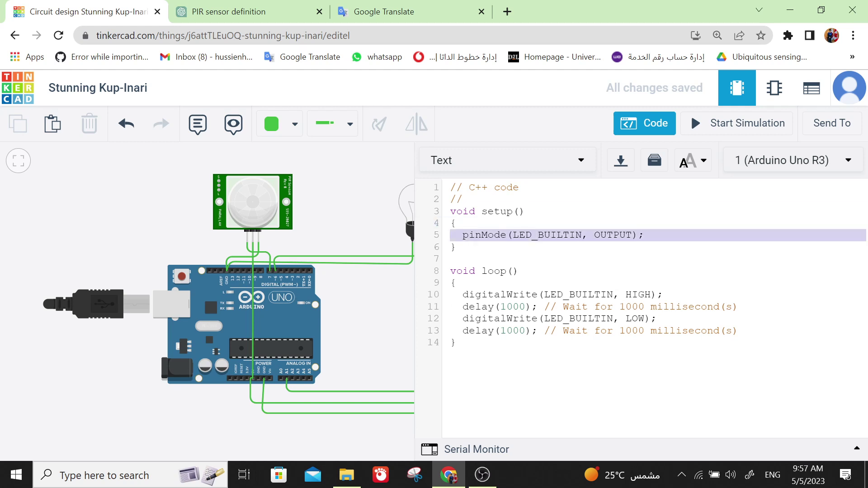
pyautogui.click(645, 235)
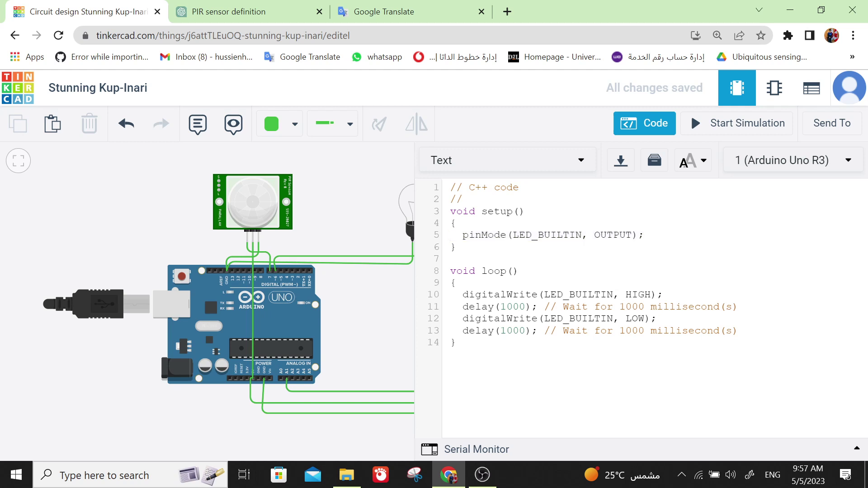
pyautogui.press('Return')
pyautogui.hotkey('ctrl', 'v')
pyautogui.press('Return')
pyautogui.hotkey('ctrl', 'v')
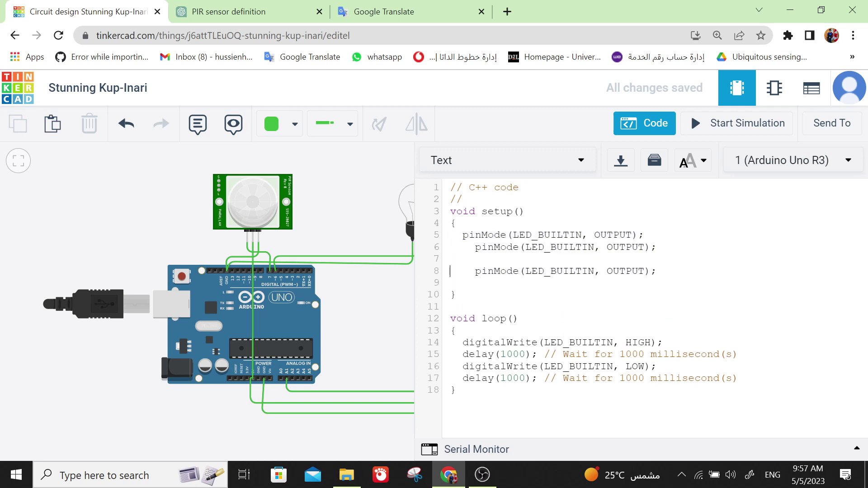
pyautogui.press('Up')
pyautogui.press('BackSpace')
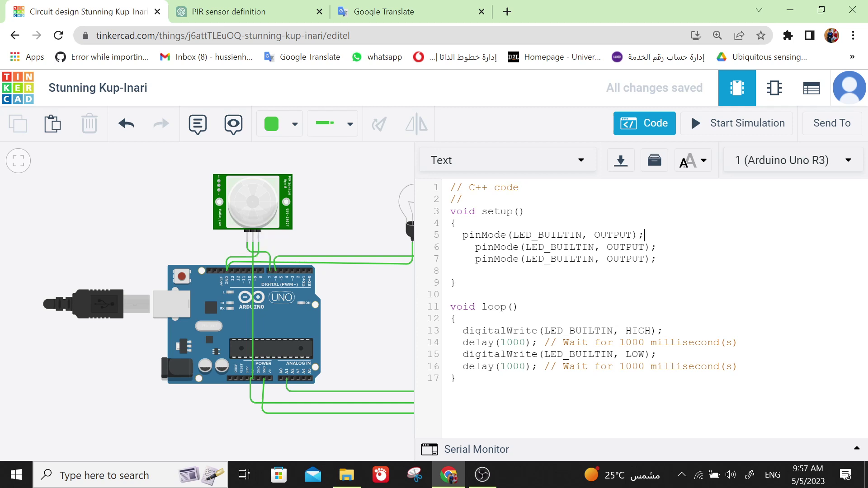
# Change the first pinMode line in setup() to pin 7 as INPUT for the PIR sensor.
pyautogui.doubleClick(547, 234)
pyautogui.write('7')
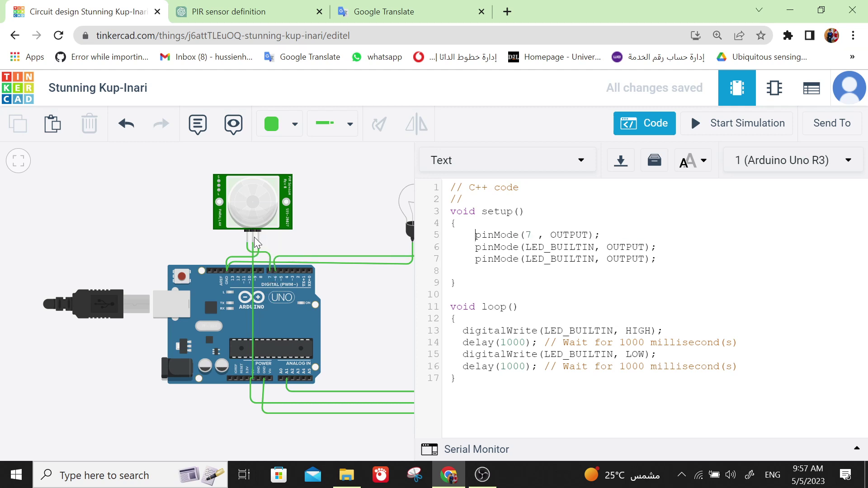
pyautogui.doubleClick(569, 235)
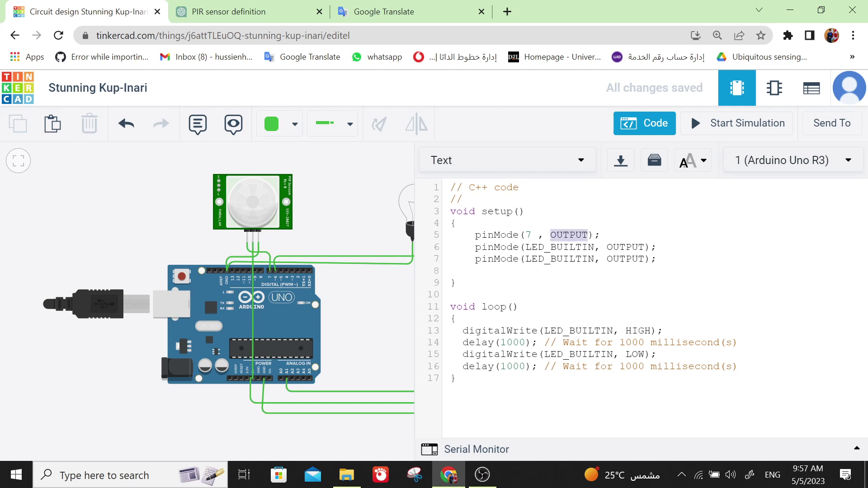
pyautogui.write('INPUt')
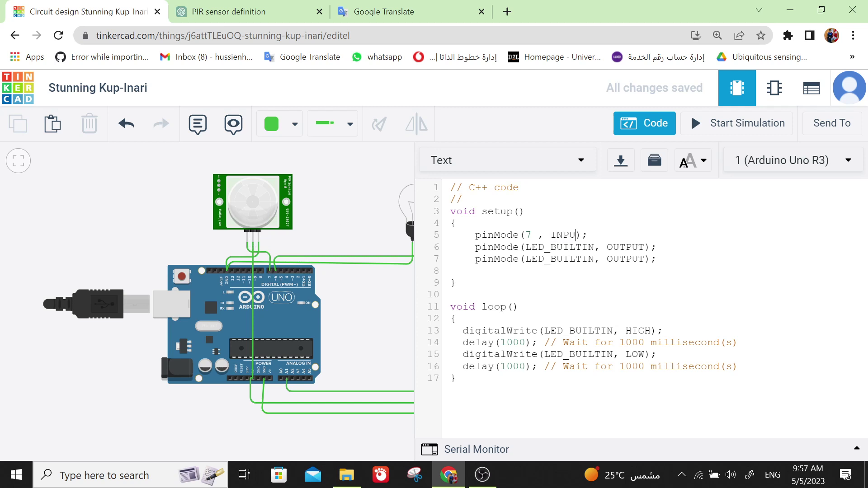
pyautogui.press('BackSpace')
pyautogui.write('T')
# Change the pin in the second pinMode line to 6, keeping OUTPUT for the light bulb.
pyautogui.doubleClick(560, 247)
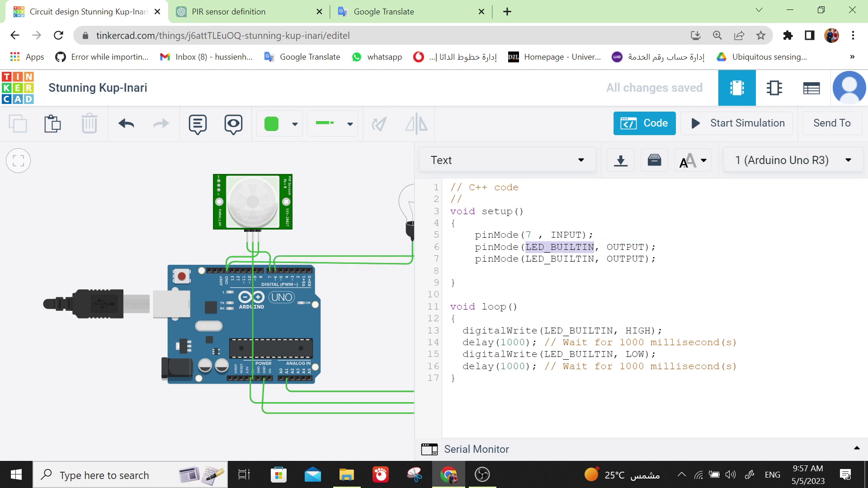
pyautogui.write('6')
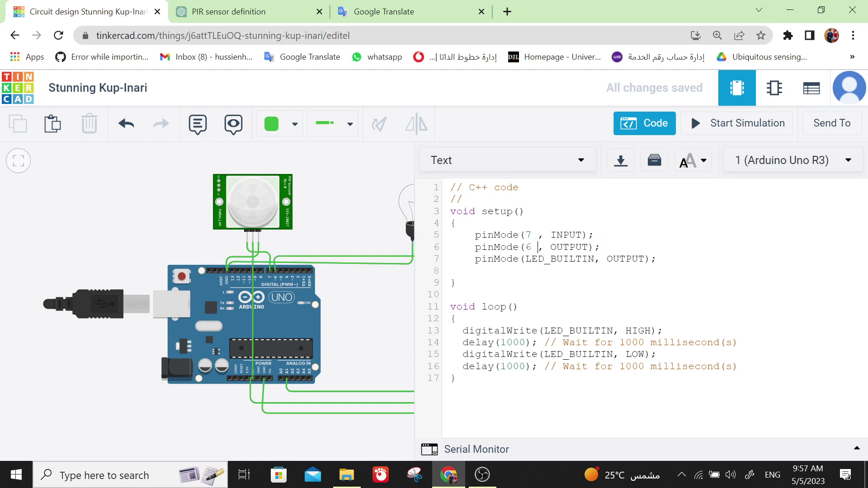
pyautogui.doubleClick(569, 247)
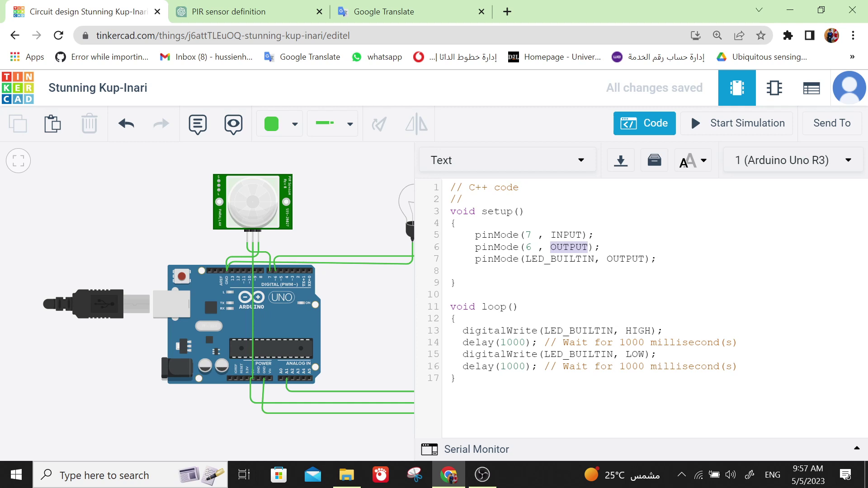
# Rewrite the third pinMode line in setup() as pin A1 with INPUT for the photoresistor.
pyautogui.moveTo(449, 223); pyautogui.dragTo(645, 258)
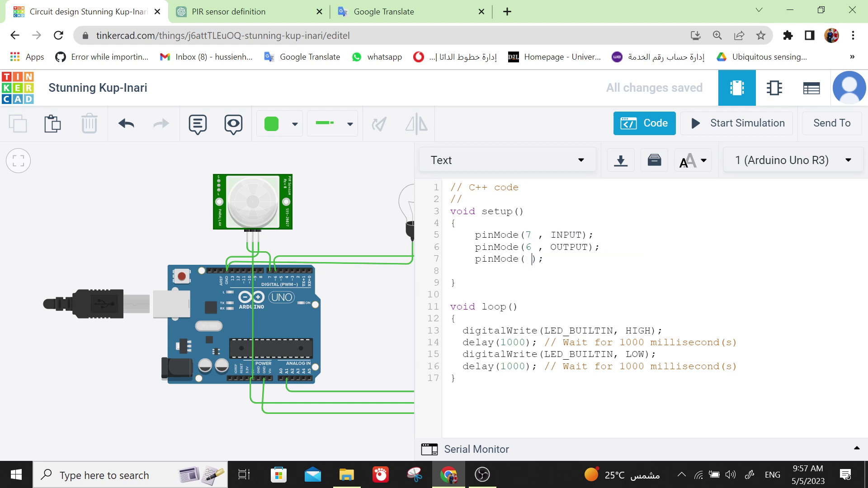
pyautogui.write('7 , INPUT')
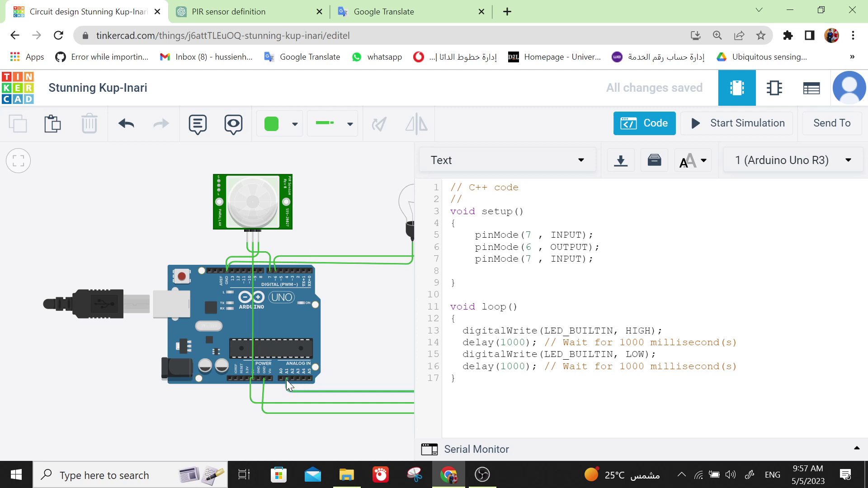
pyautogui.press('BackSpace')
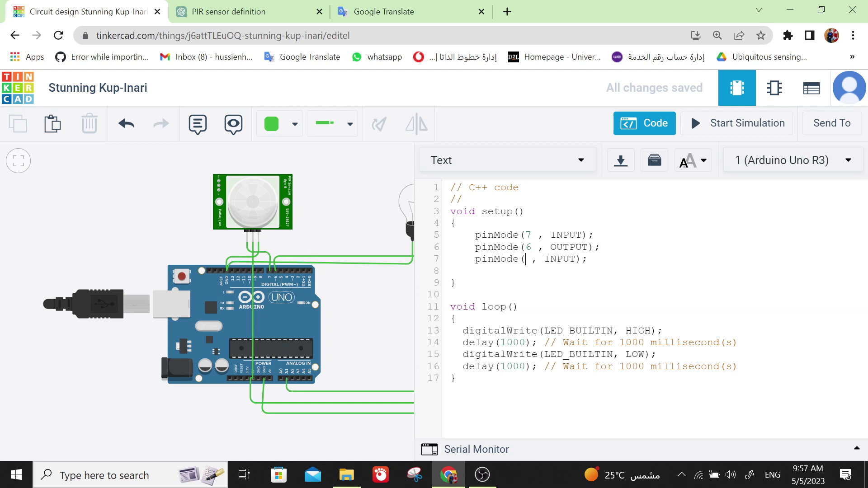
pyautogui.write('A1')
pyautogui.doubleClick(572, 259)
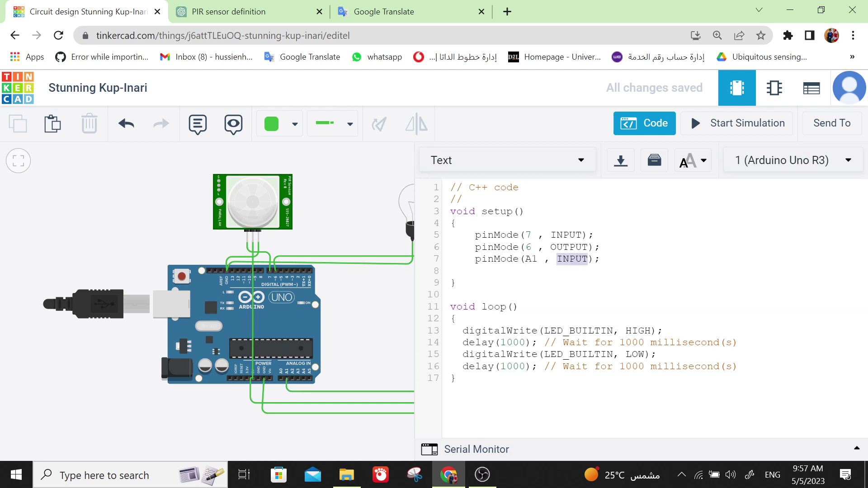
pyautogui.click(451, 294)
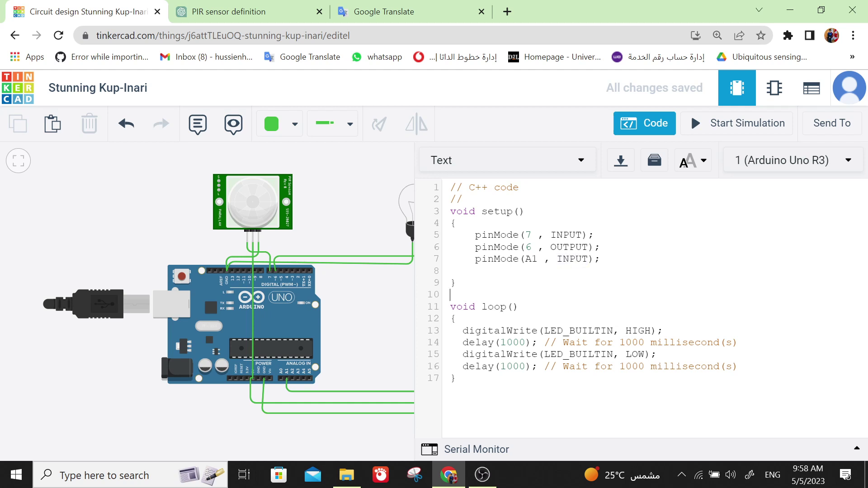